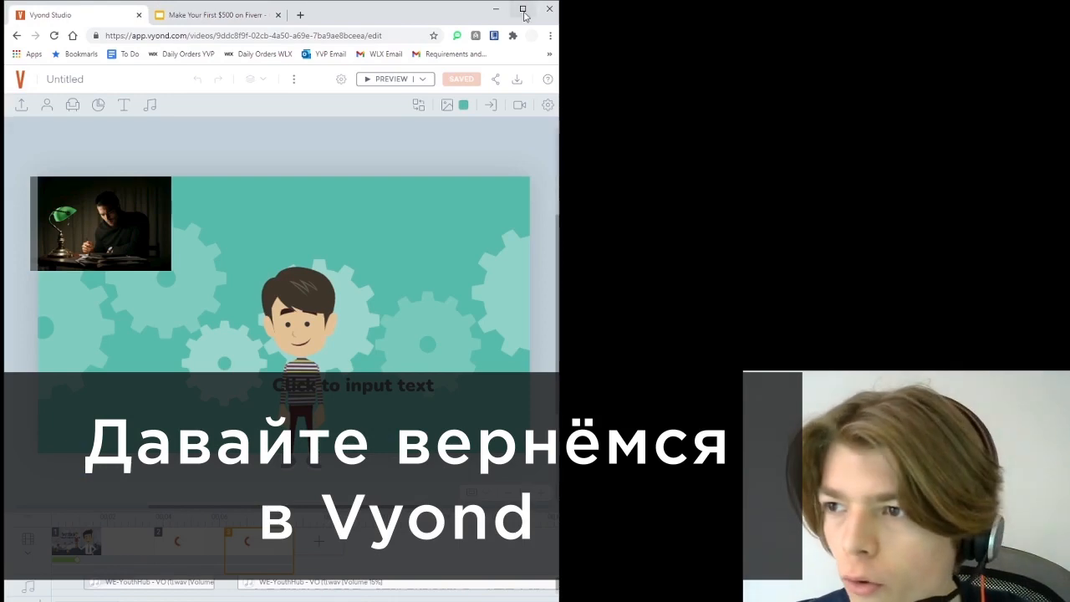
Maximize the browser and delete the empty 'Click to input text' placeholder from the gear scene
{"action": "left_click", "coordinate": [523, 10]}
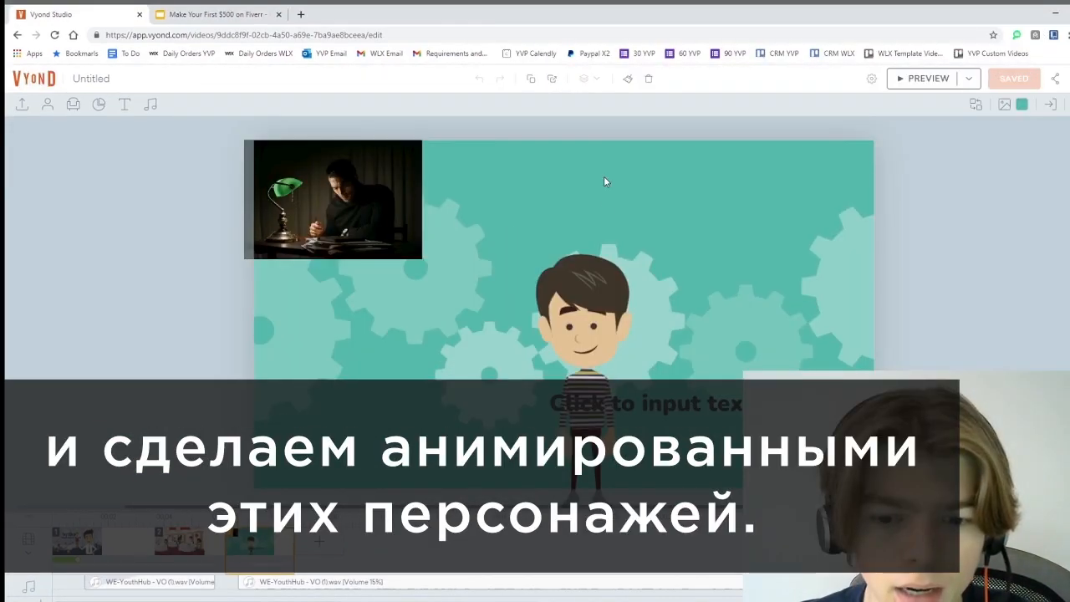
{"action": "left_click_drag", "start_coordinate": [670, 402], "coordinate": [1069, 307]}
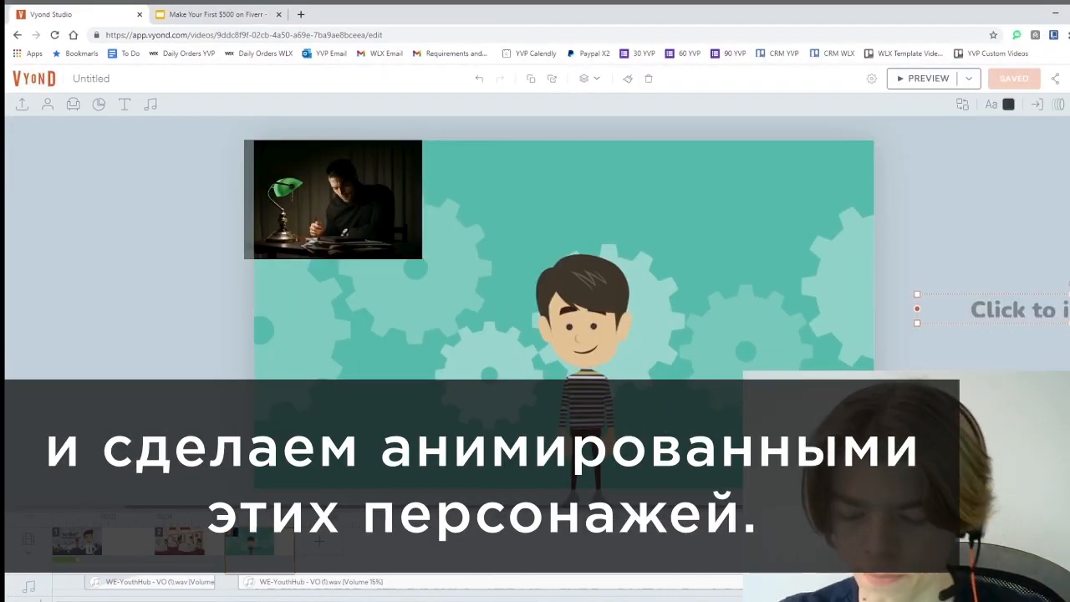
{"action": "key", "text": "Delete"}
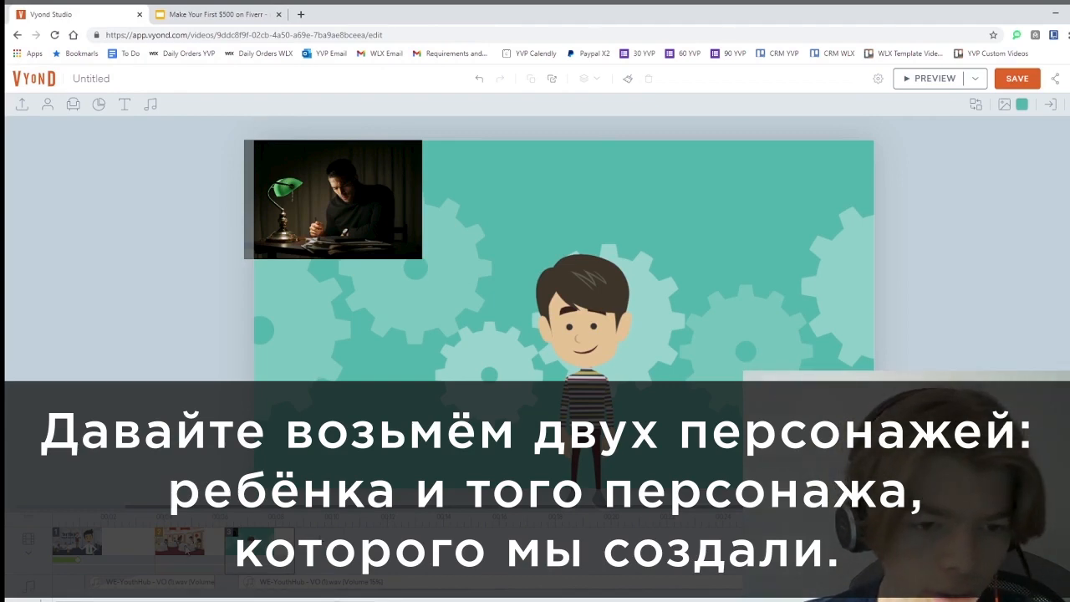
Select the crowned clown in the office title scene
{"action": "left_click", "coordinate": [191, 543]}
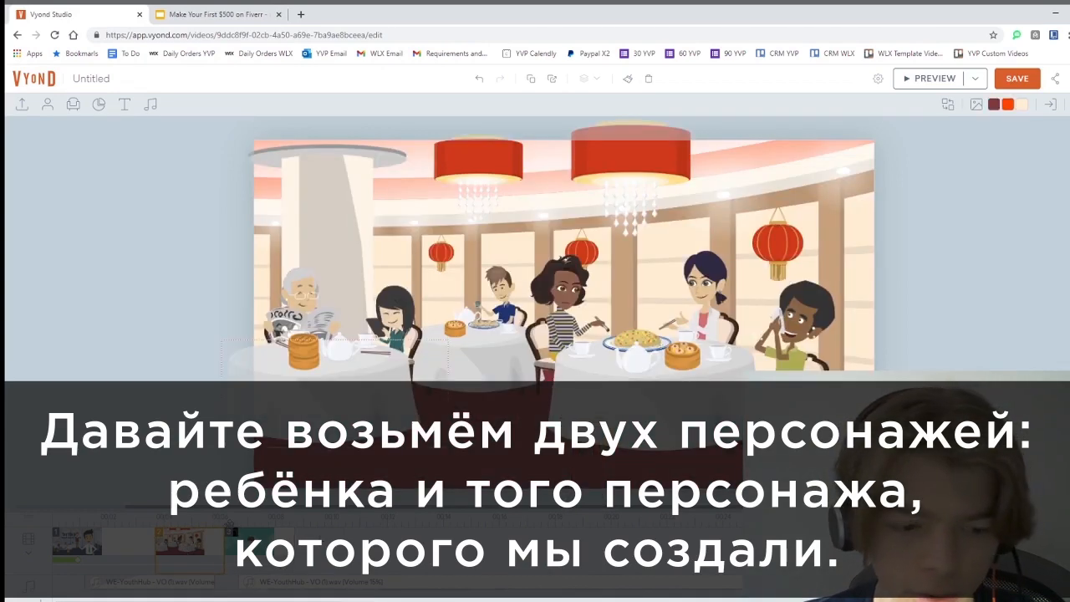
{"action": "left_click", "coordinate": [102, 550]}
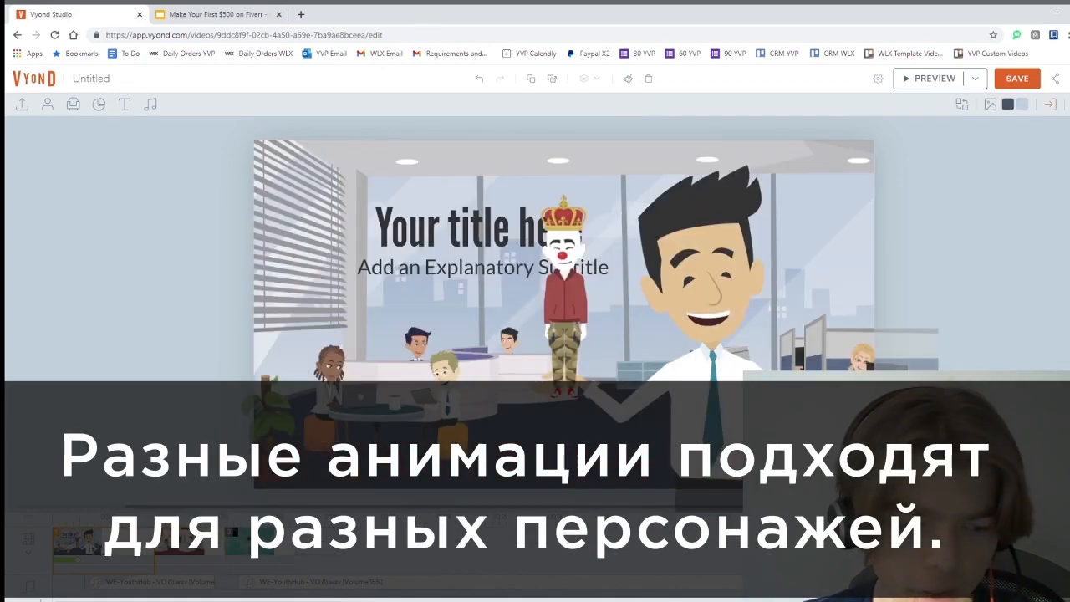
{"action": "left_click", "coordinate": [571, 225]}
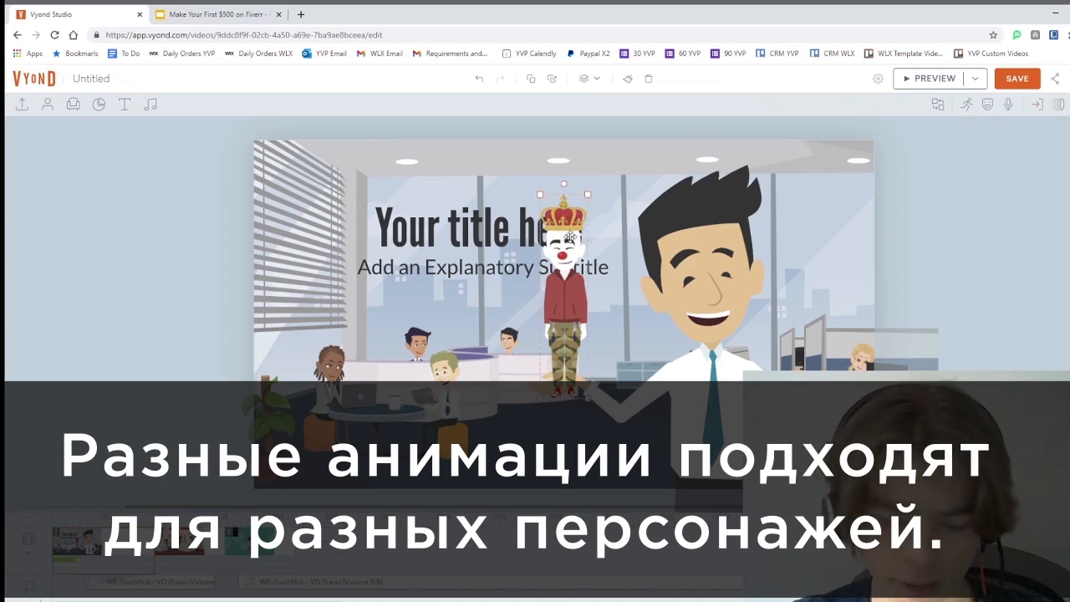
Paste the clown into the gear scene, delete the dark photo, and place the clown left of the boy
{"action": "left_click", "coordinate": [250, 547]}
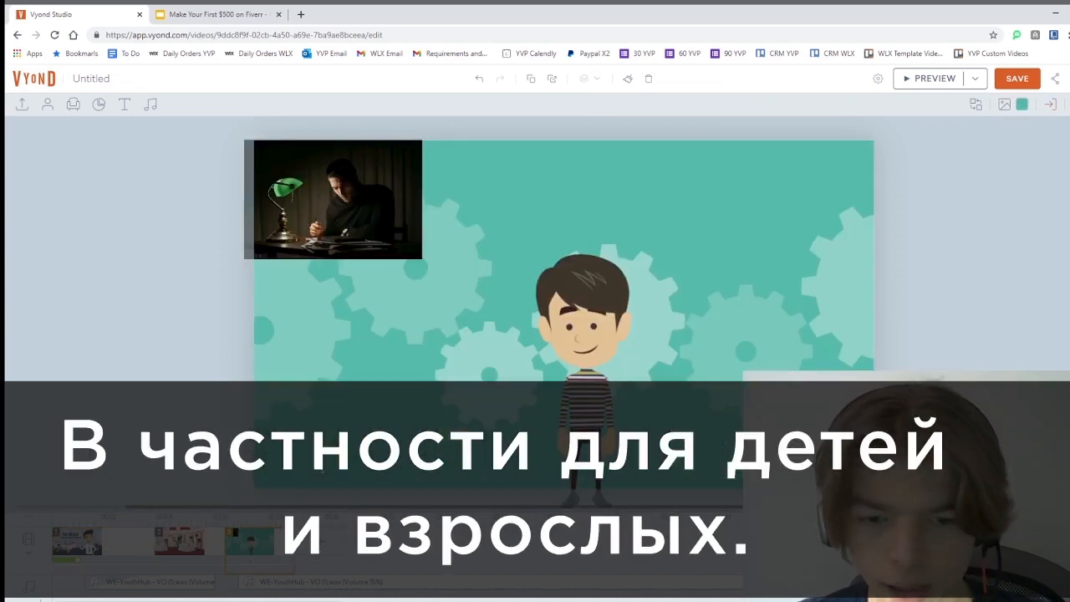
{"action": "key", "text": "ctrl+v"}
{"action": "left_click", "coordinate": [322, 213]}
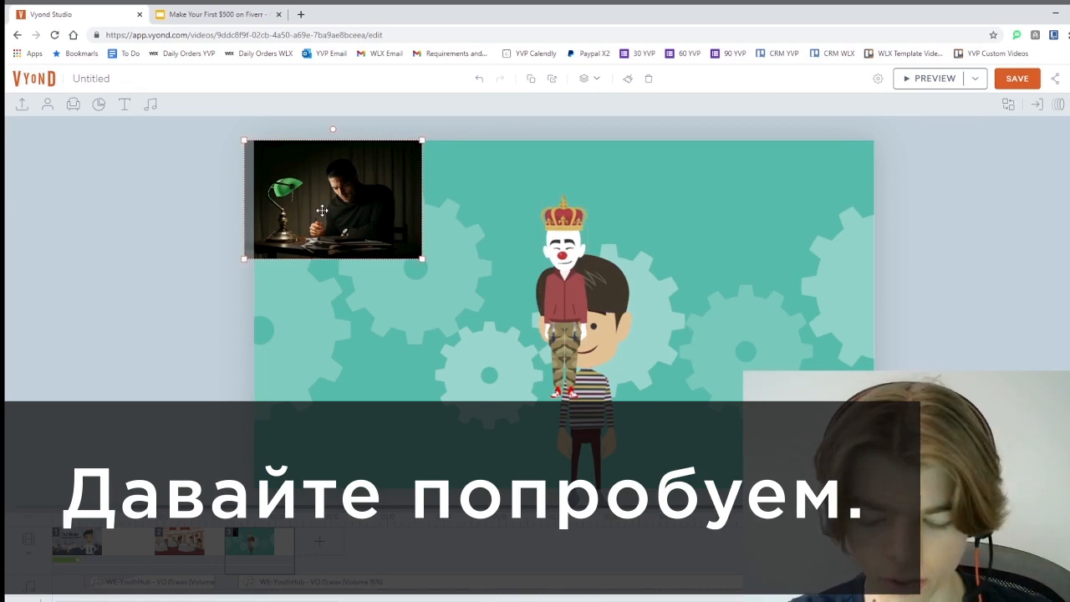
{"action": "key", "text": "Delete"}
{"action": "left_click_drag", "start_coordinate": [556, 219], "coordinate": [373, 198]}
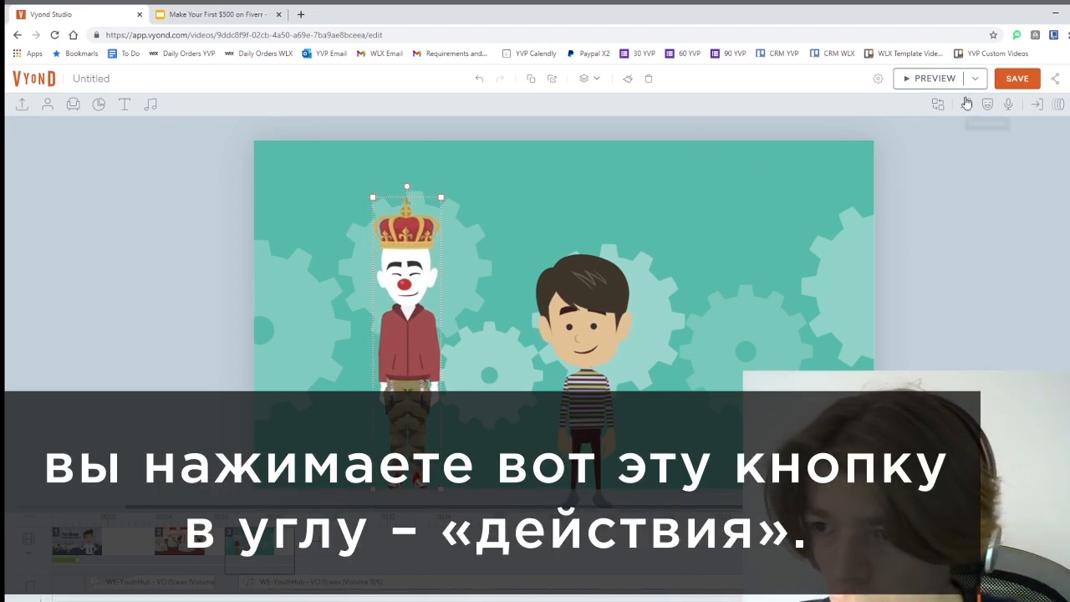
Show the clown's Action library on the Video Contents tab and browse its quick-access and used poses
{"action": "left_click", "coordinate": [966, 111]}
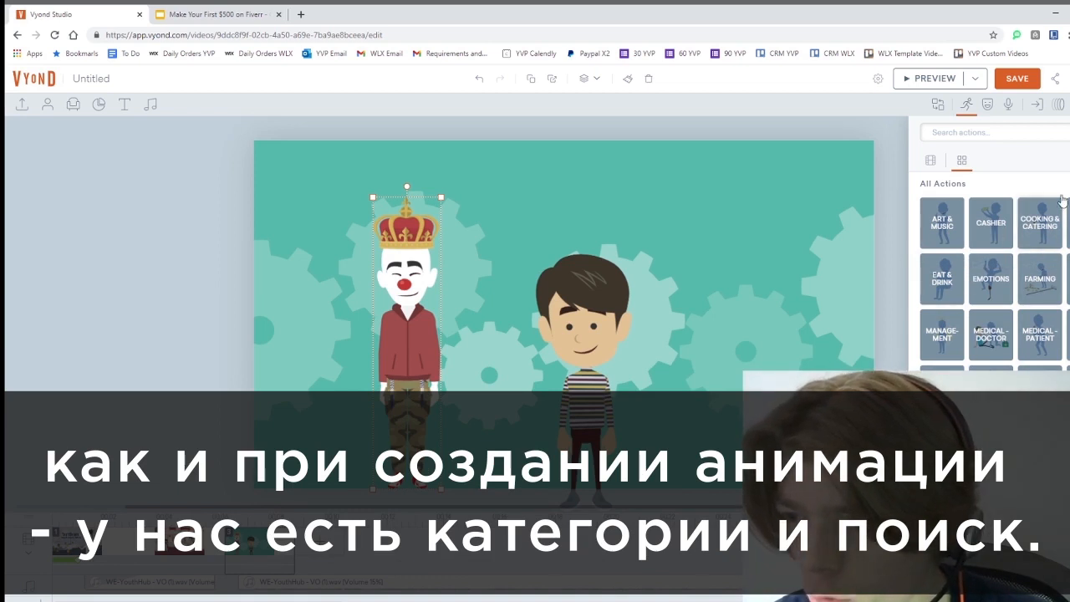
{"action": "left_click", "coordinate": [927, 168]}
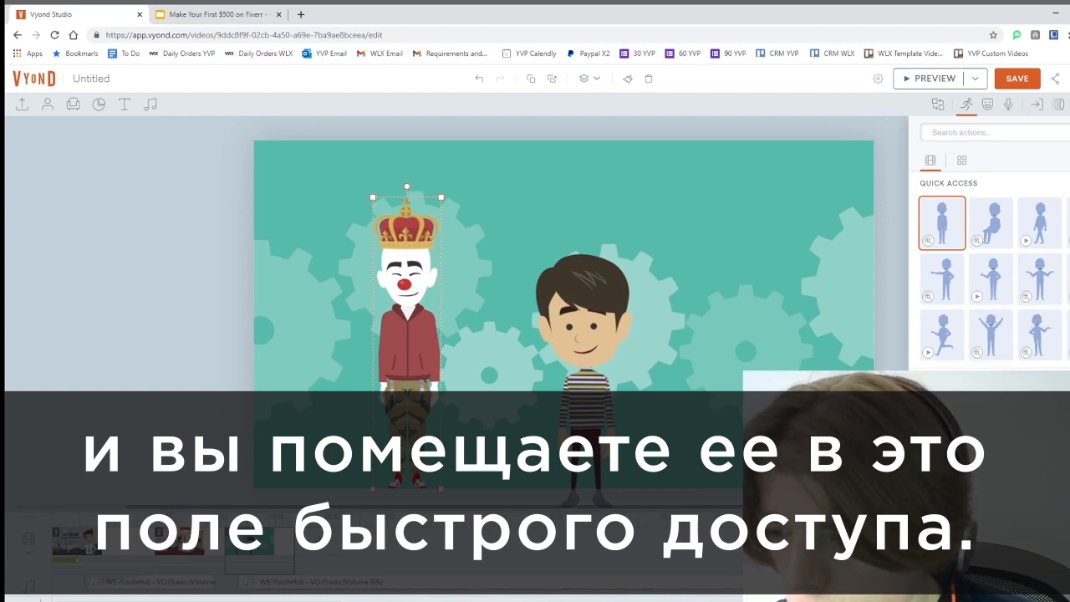
{"action": "scroll", "coordinate": [994, 271], "scroll_direction": "down", "scroll_amount": 1}
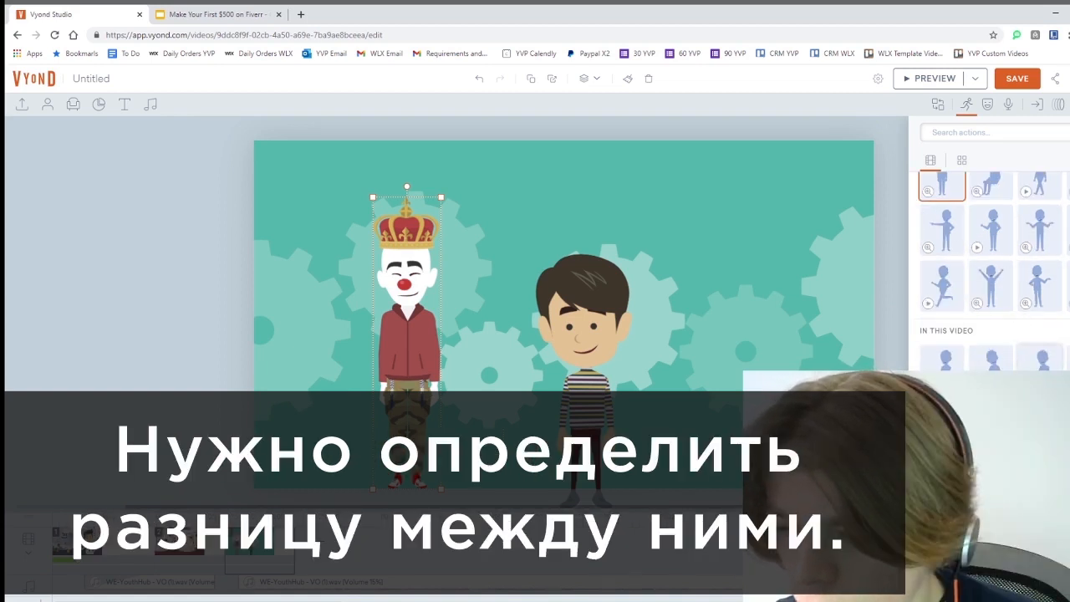
{"action": "scroll", "coordinate": [1000, 251], "scroll_direction": "up", "scroll_amount": 1}
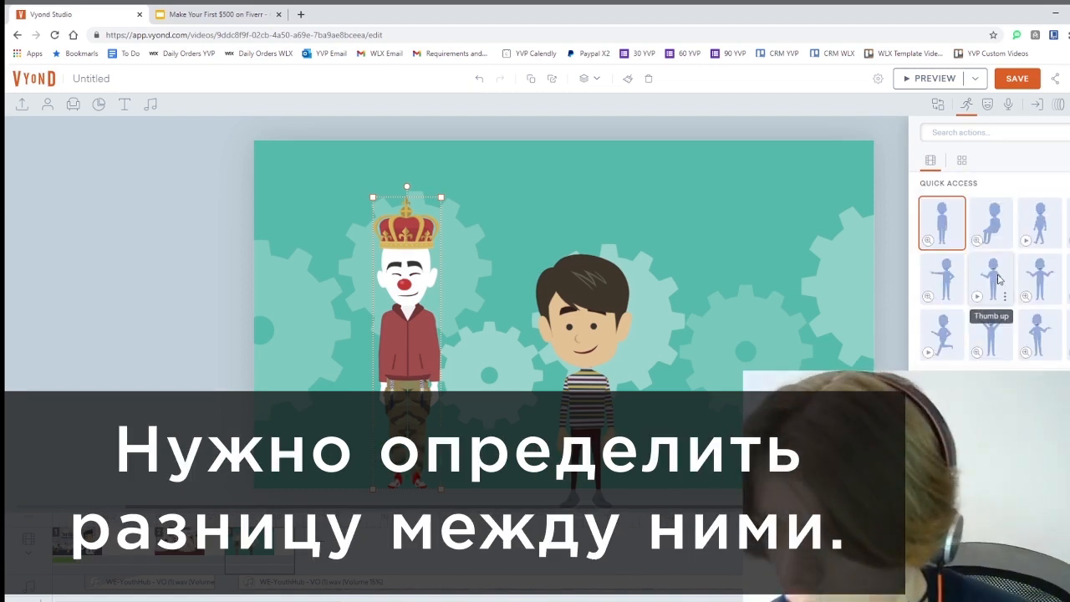
{"action": "scroll", "coordinate": [1001, 277], "scroll_direction": "down", "scroll_amount": 1}
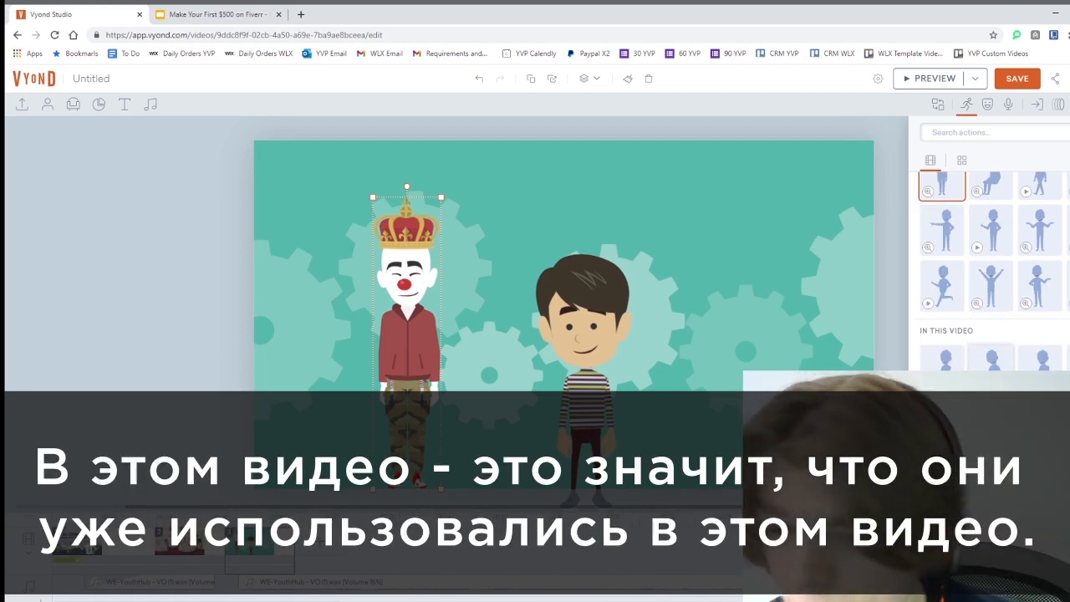
{"action": "scroll", "coordinate": [967, 316], "scroll_direction": "up", "scroll_amount": 1}
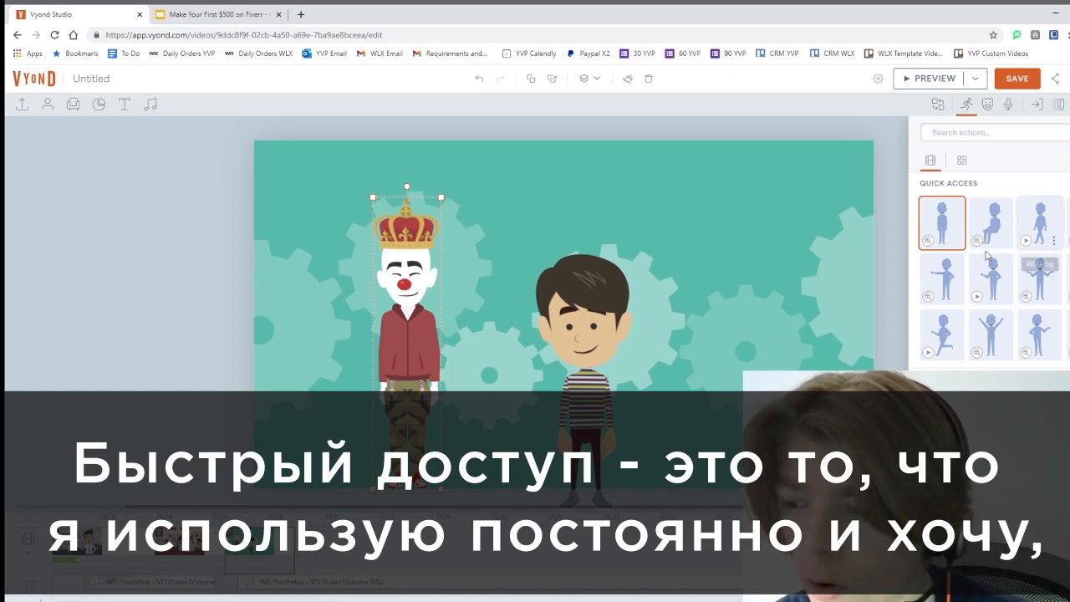
{"action": "scroll", "coordinate": [993, 326], "scroll_direction": "down", "scroll_amount": 1}
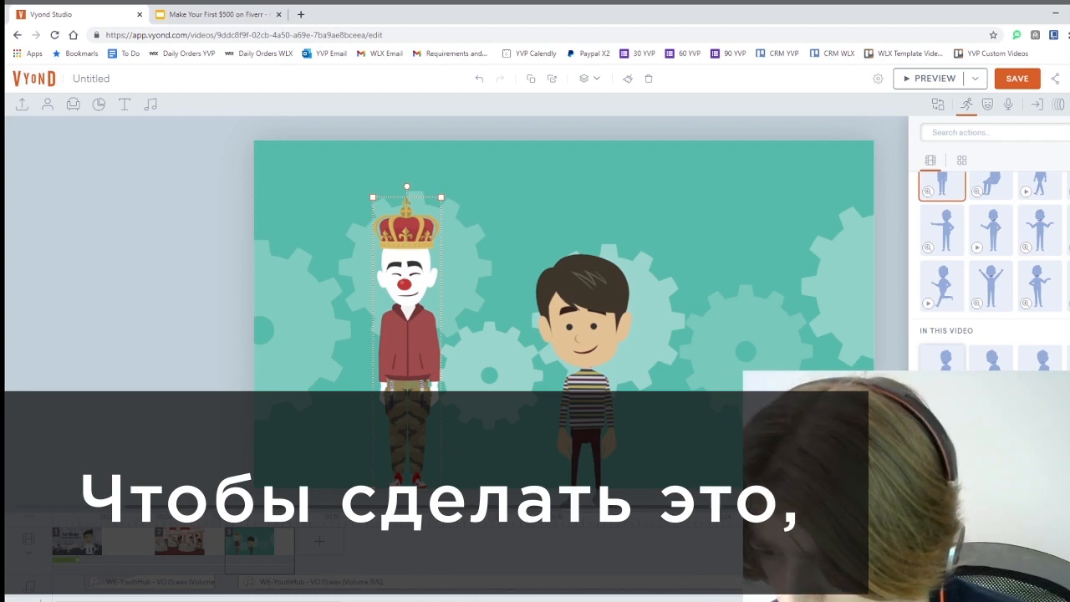
Add an Art & Music dance pose to the clown's Quick Access and return to the Quick Access list
{"action": "left_click", "coordinate": [961, 164]}
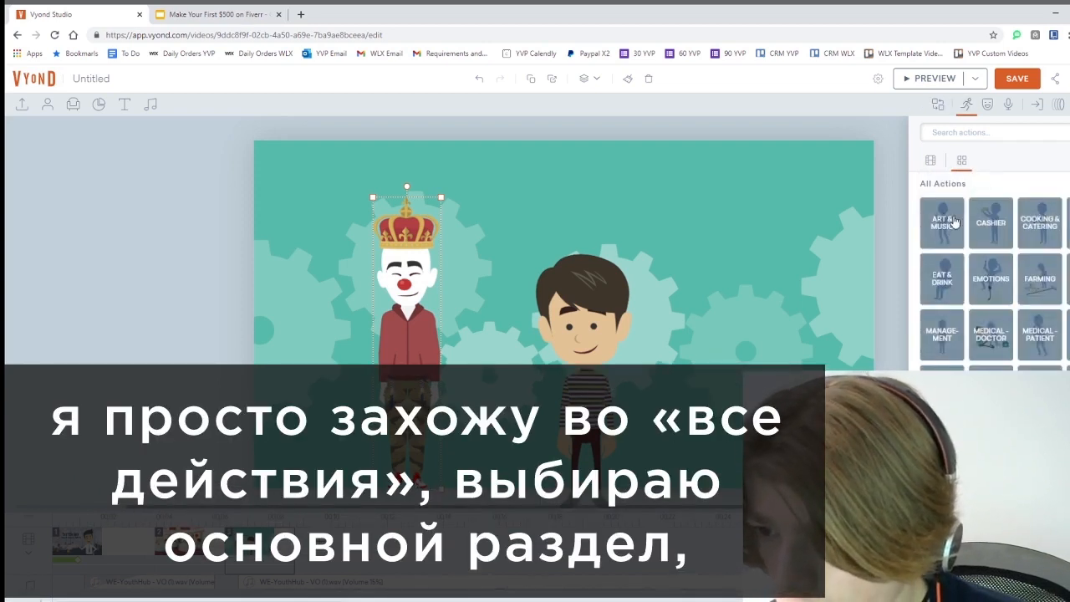
{"action": "left_click", "coordinate": [938, 242]}
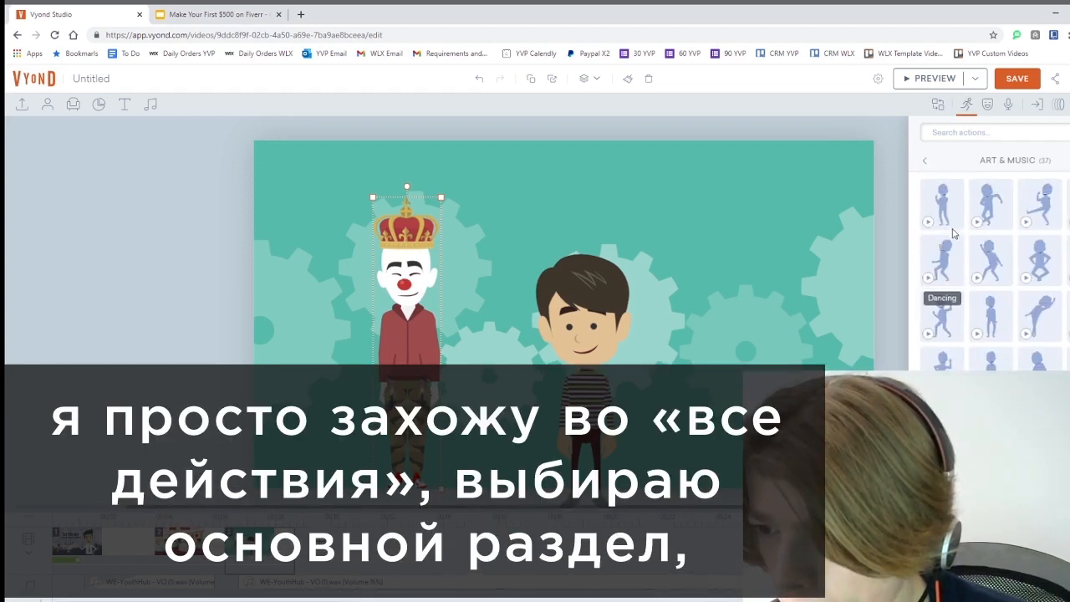
{"action": "left_click", "coordinate": [956, 279]}
{"action": "left_click", "coordinate": [974, 310]}
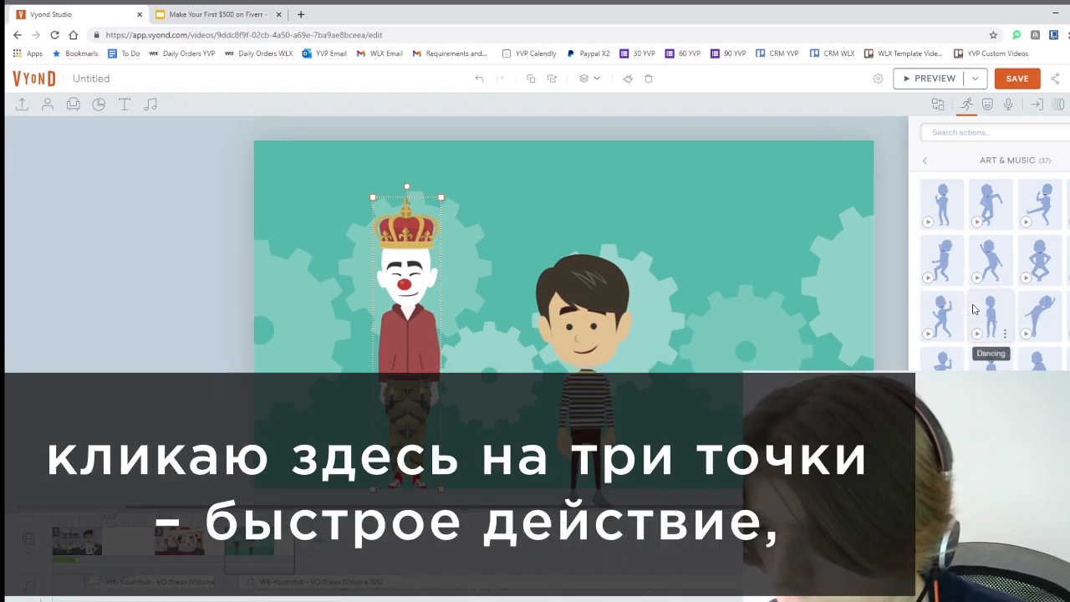
{"action": "left_click", "coordinate": [926, 160]}
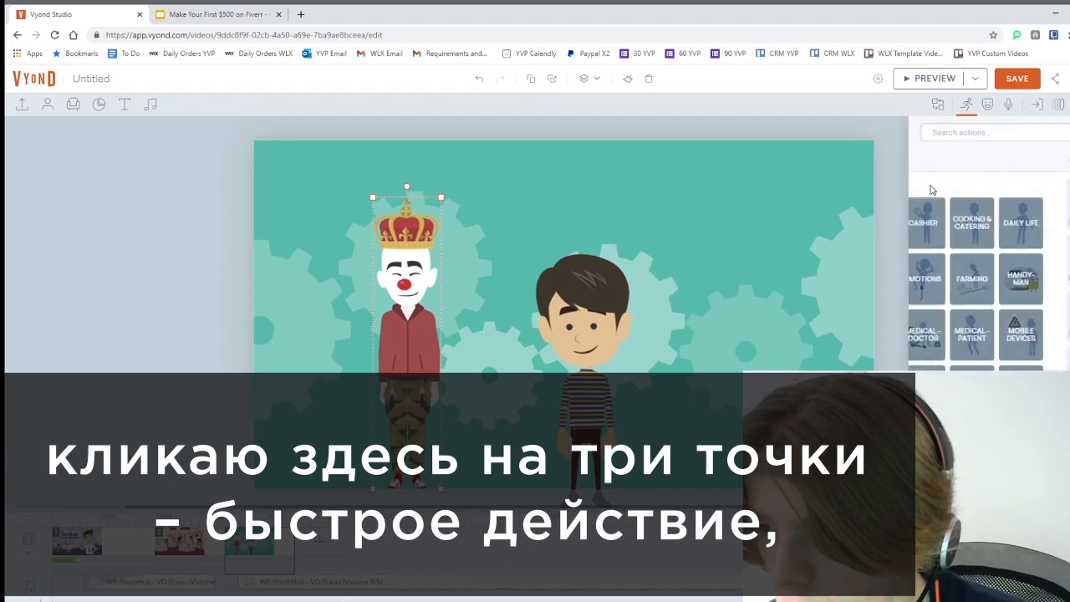
{"action": "left_click", "coordinate": [934, 162]}
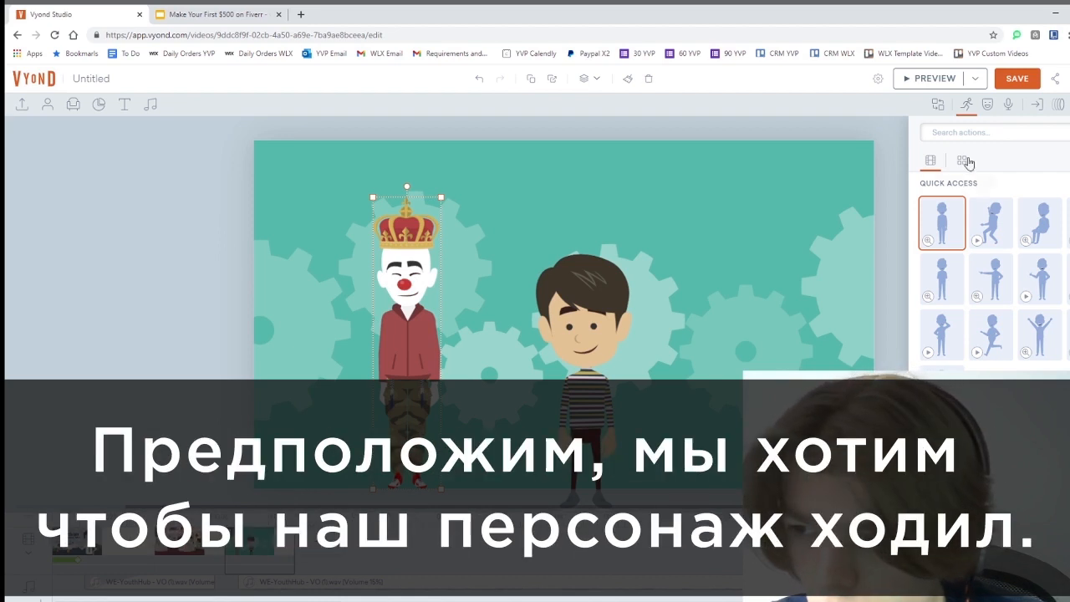
Search all actions for walks and give the clown an angry stomping walk
{"action": "left_click", "coordinate": [961, 162]}
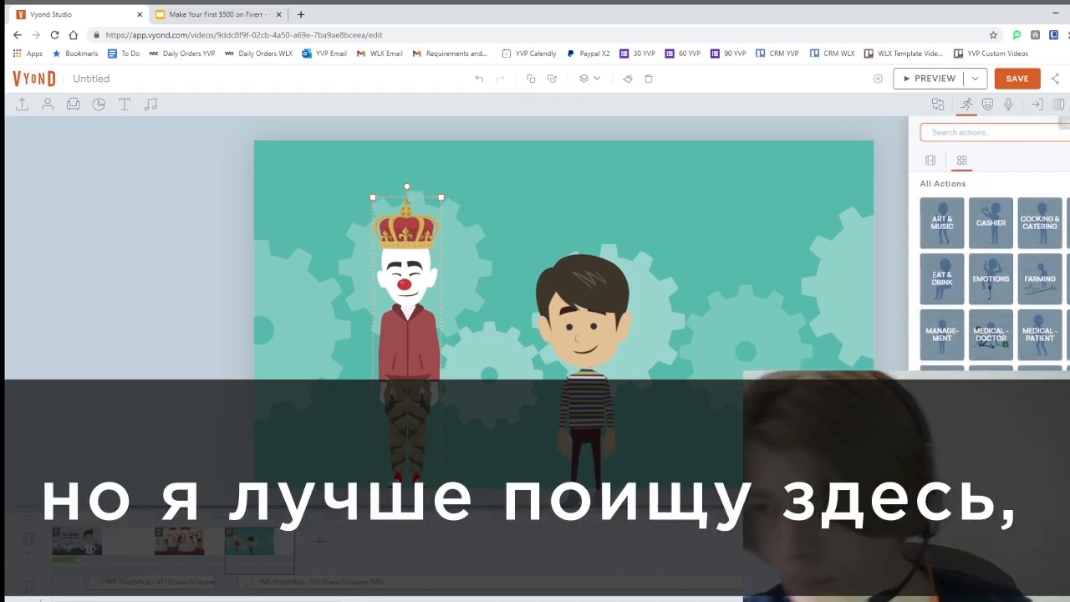
{"action": "key", "text": "Return"}
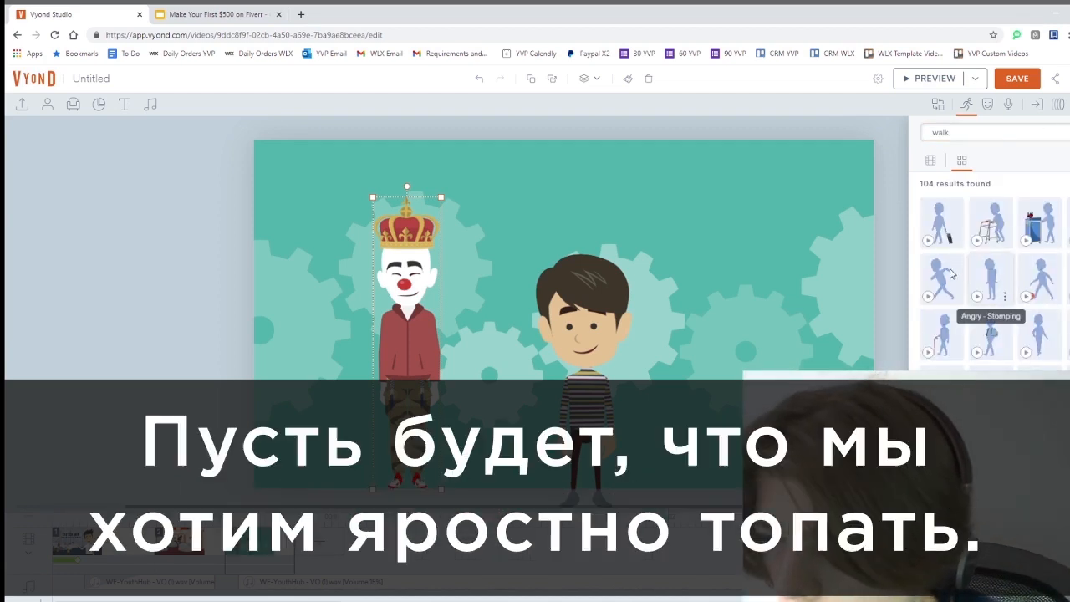
{"action": "left_click", "coordinate": [950, 273]}
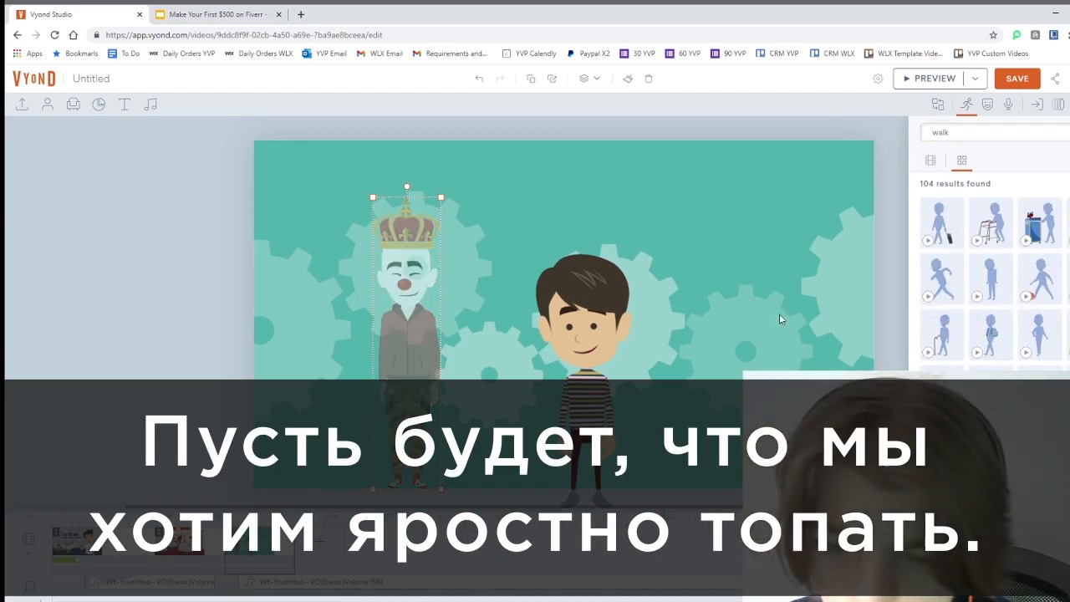
Move the boy off stage left, place the clown at the right edge, and preview the scene
{"action": "left_click", "coordinate": [548, 332]}
{"action": "left_click_drag", "start_coordinate": [547, 333], "coordinate": [92, 320]}
{"action": "left_click", "coordinate": [428, 302]}
{"action": "left_click_drag", "start_coordinate": [428, 303], "coordinate": [823, 306]}
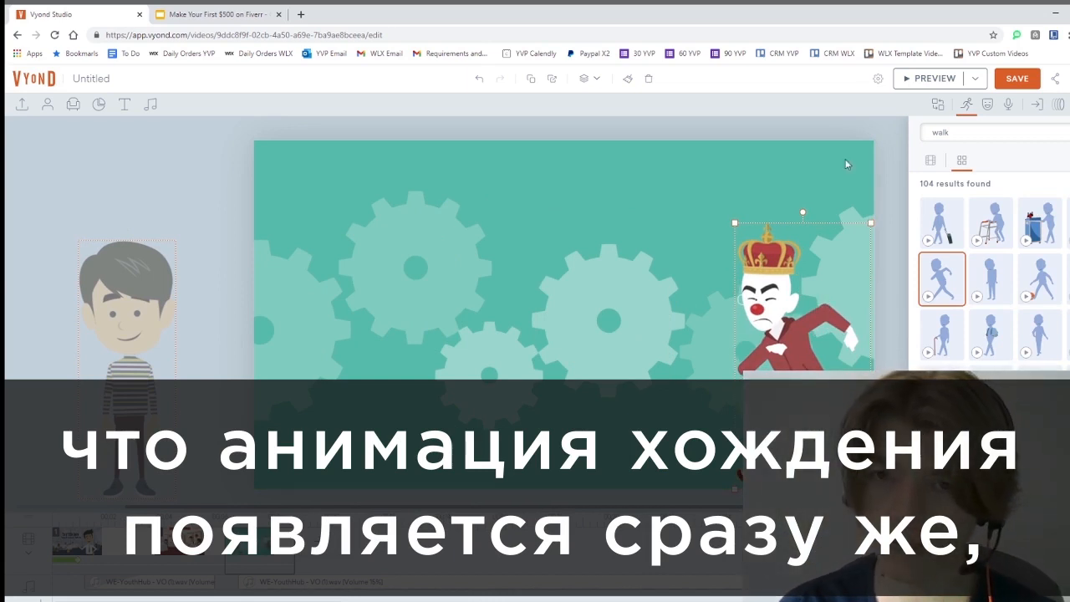
{"action": "left_click", "coordinate": [919, 78]}
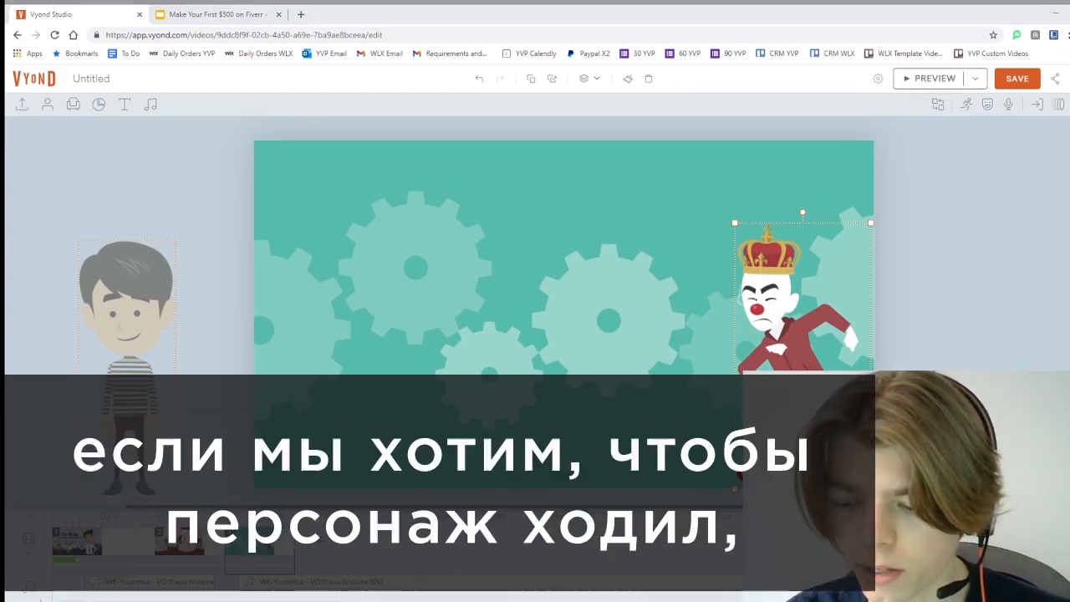
{"action": "key", "text": "Escape"}
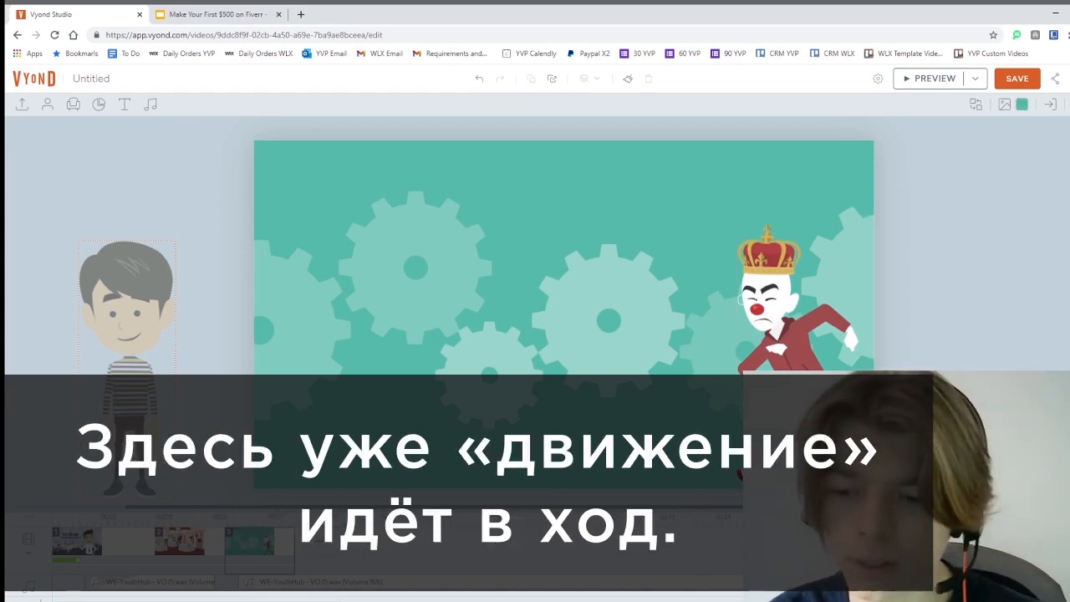
Give the clown a right-to-left Line - Horizontal motion path
{"action": "left_click", "coordinate": [786, 319]}
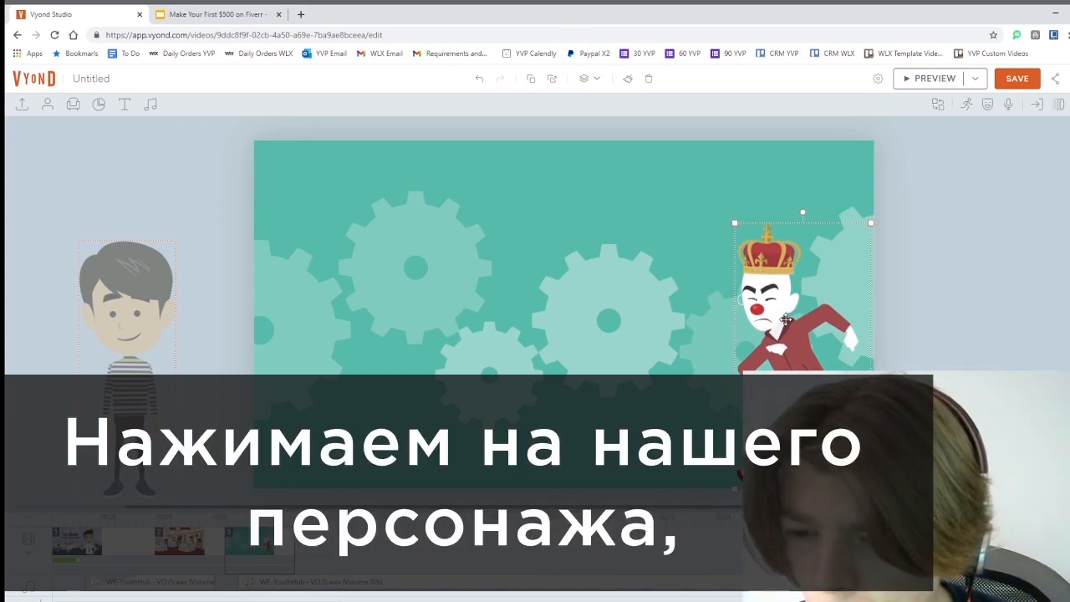
{"action": "left_click", "coordinate": [1059, 105]}
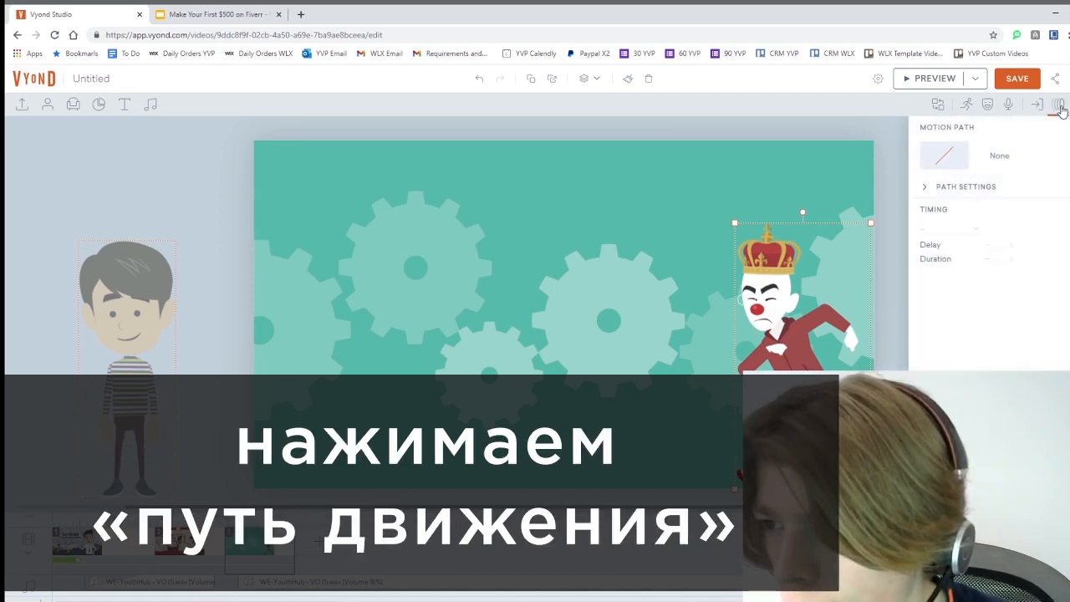
{"action": "left_click", "coordinate": [1000, 157]}
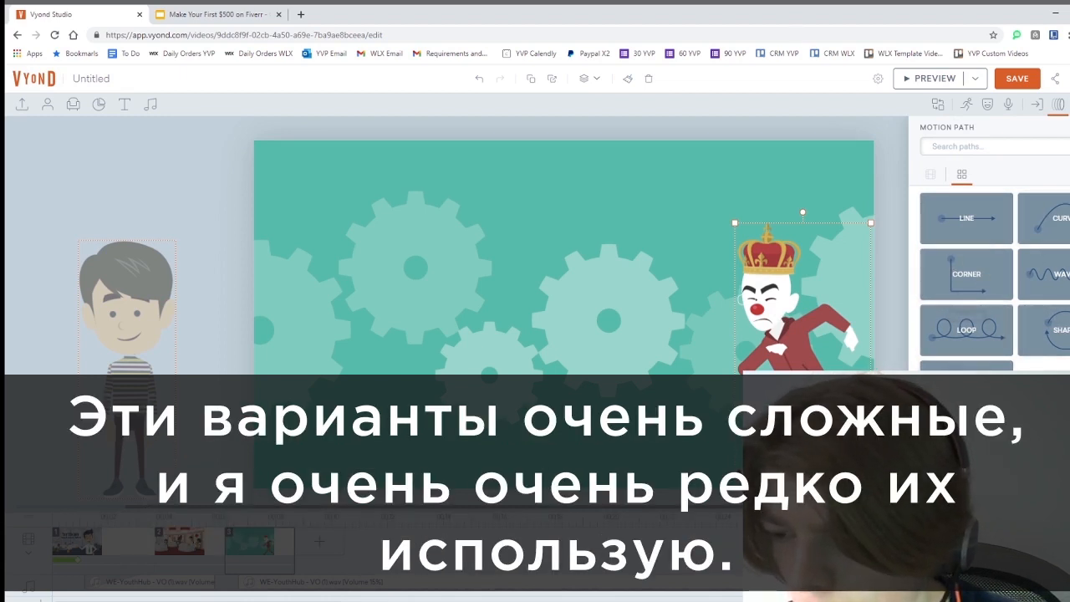
{"action": "left_click", "coordinate": [972, 228]}
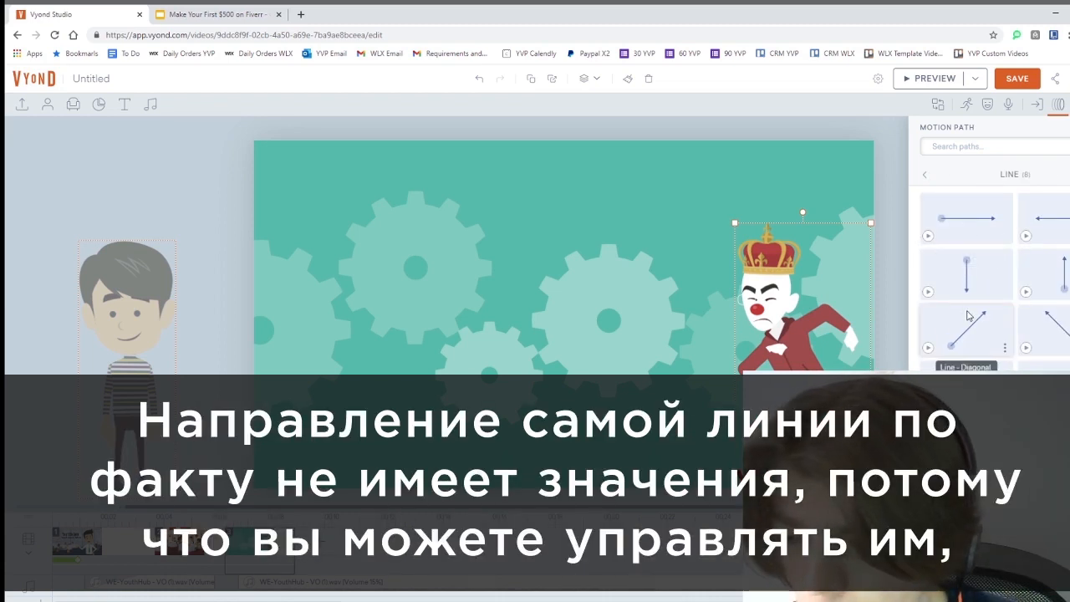
{"action": "left_click", "coordinate": [1058, 228]}
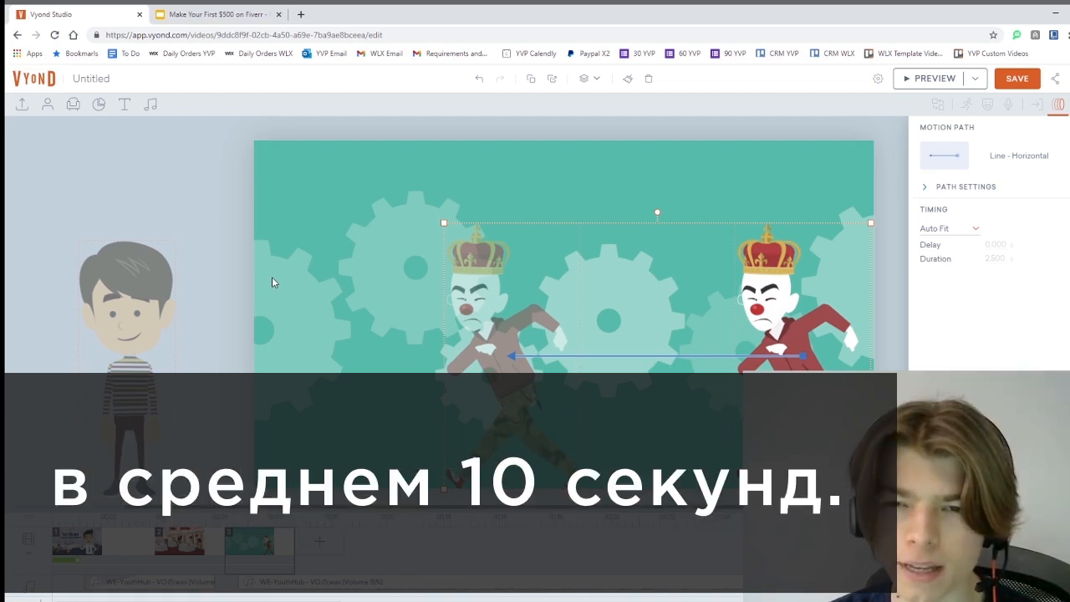
Change the clown's Motion Path Timing from Auto Fit to Custom, giving a 4-second walk
{"action": "left_click", "coordinate": [970, 232]}
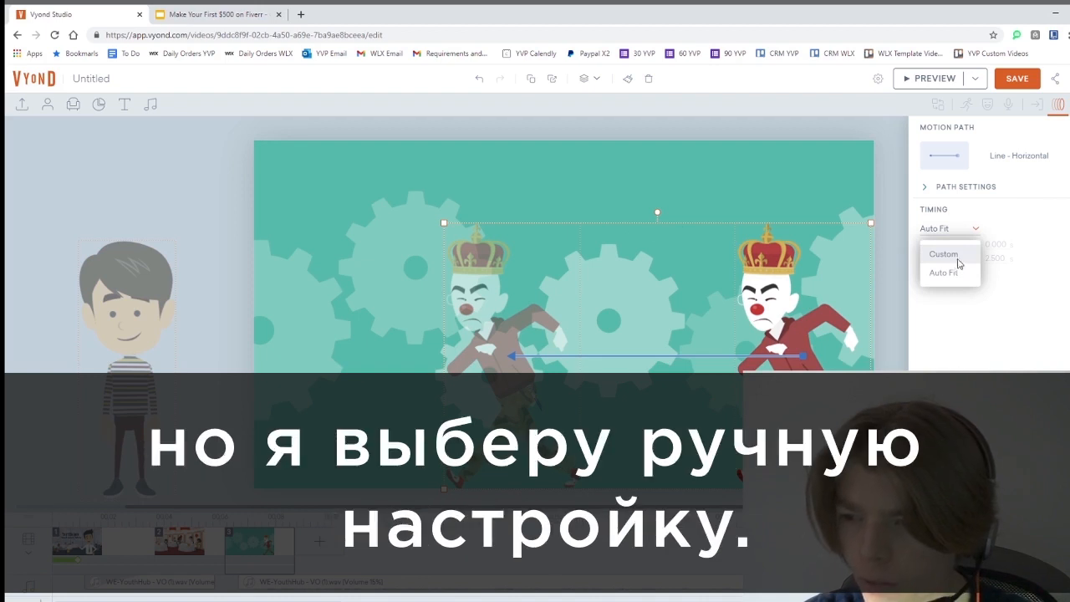
{"action": "left_click", "coordinate": [955, 253]}
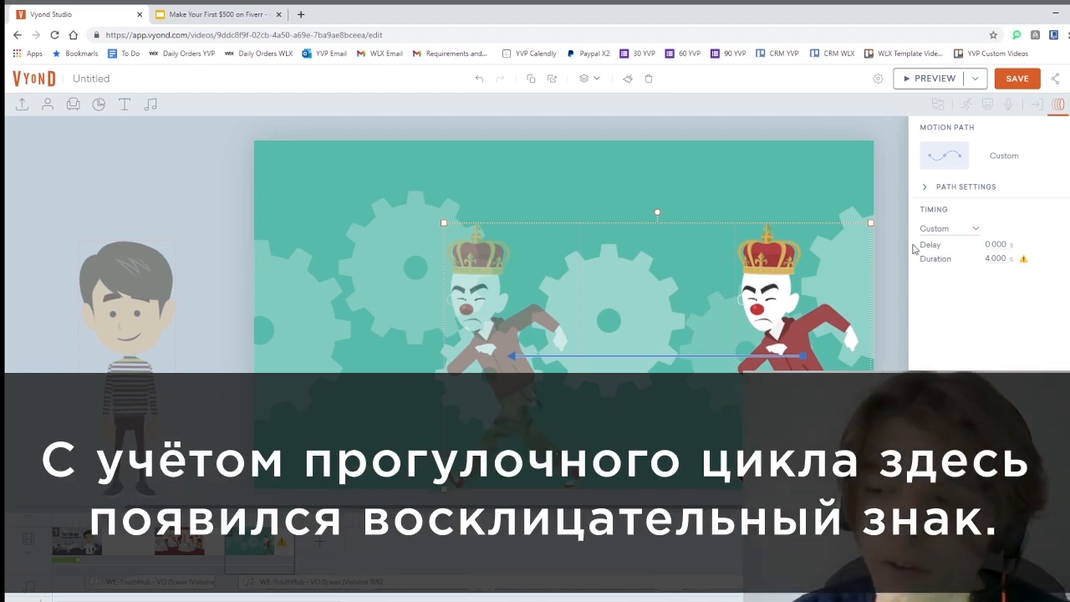
{"action": "mouse_move", "coordinate": [1023, 260]}
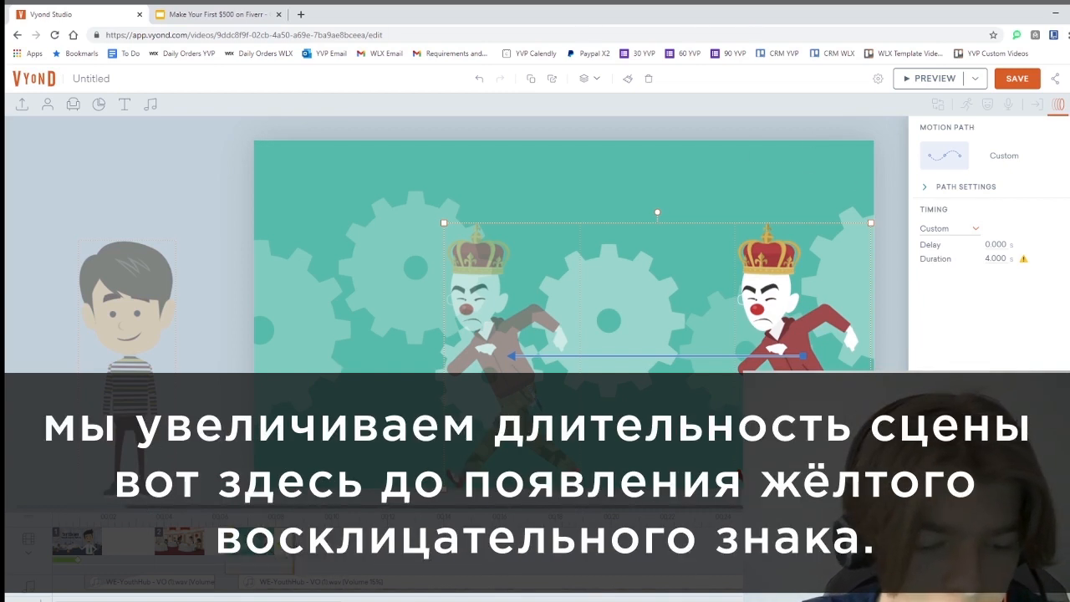
Drag scene 3's edge on the timeline to lengthen it to 4.000 s
{"action": "left_click_drag", "start_coordinate": [294, 546], "coordinate": [337, 550]}
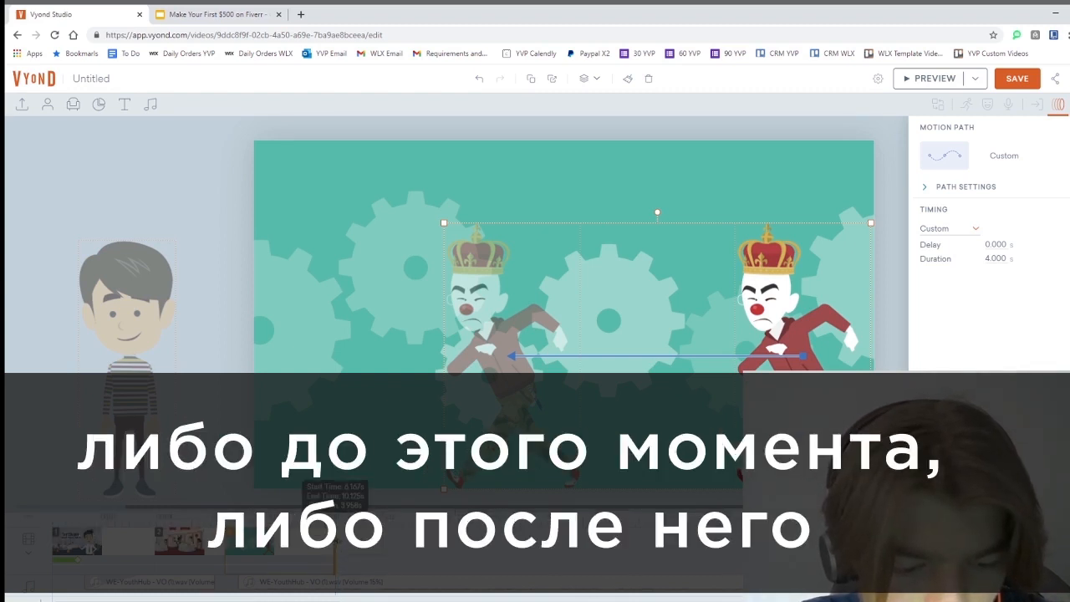
{"action": "left_click_drag", "start_coordinate": [336, 541], "coordinate": [337, 541]}
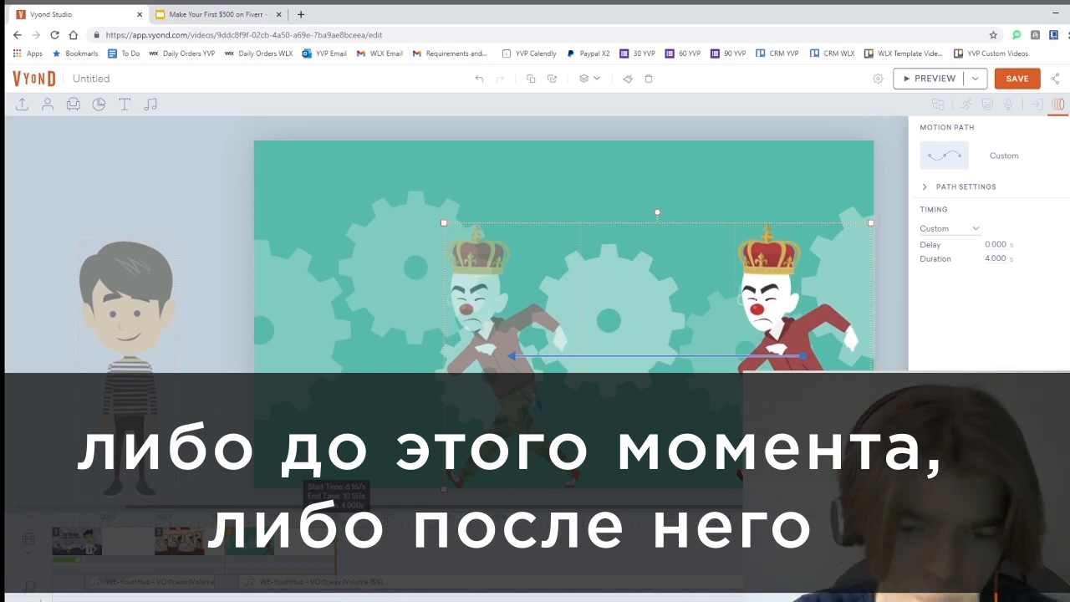
{"action": "left_click", "coordinate": [930, 79]}
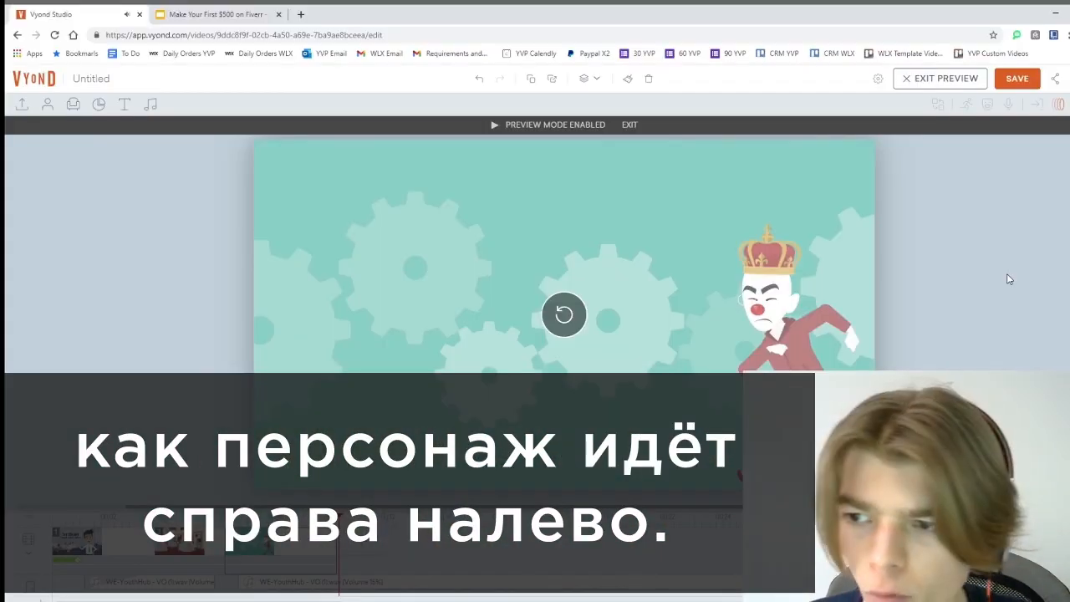
{"action": "left_click", "coordinate": [953, 80]}
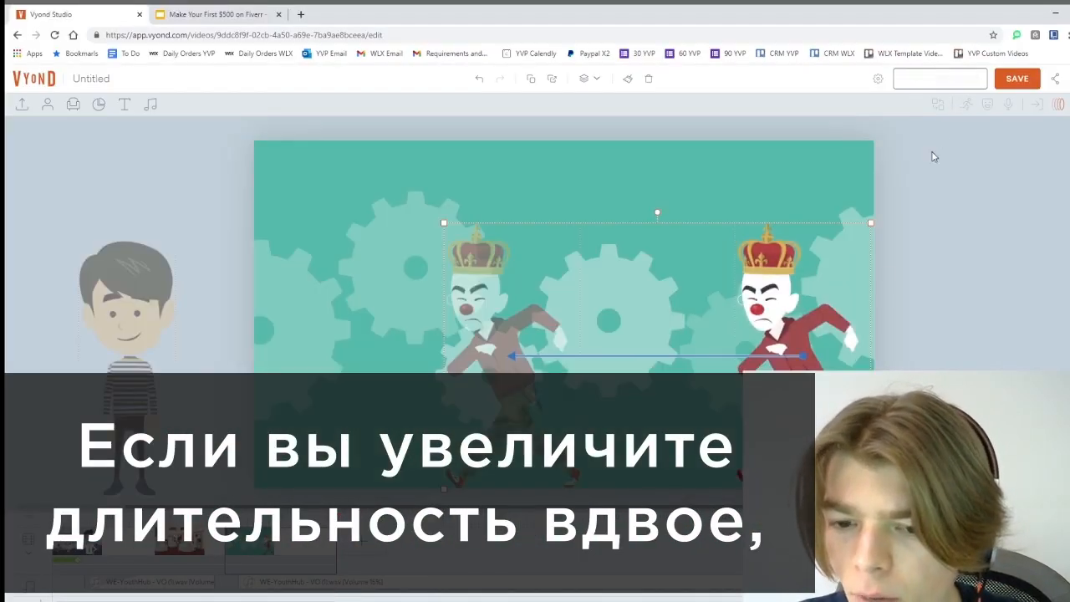
{"action": "left_click", "coordinate": [1060, 103]}
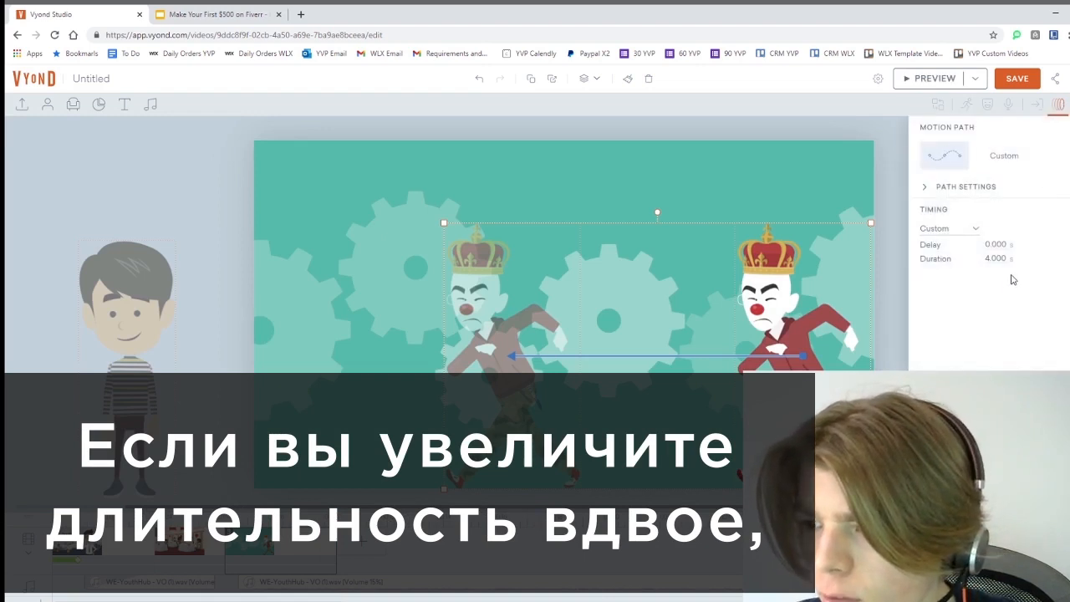
Set the clown's walk duration to 20 seconds and preview the slow walk
{"action": "type", "text": "20"}
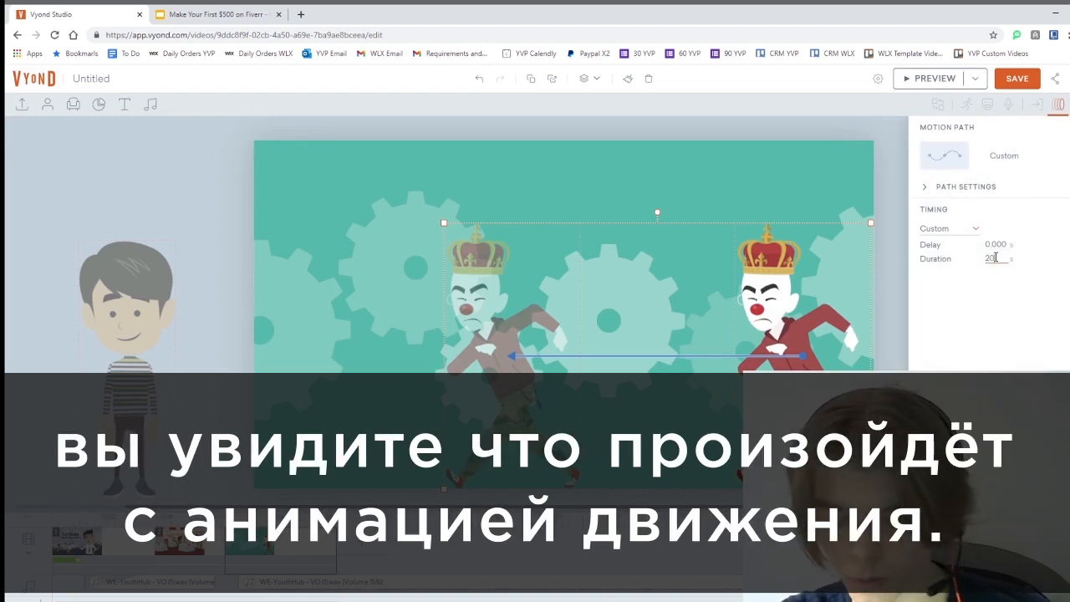
{"action": "left_click", "coordinate": [987, 245]}
{"action": "left_click", "coordinate": [933, 79]}
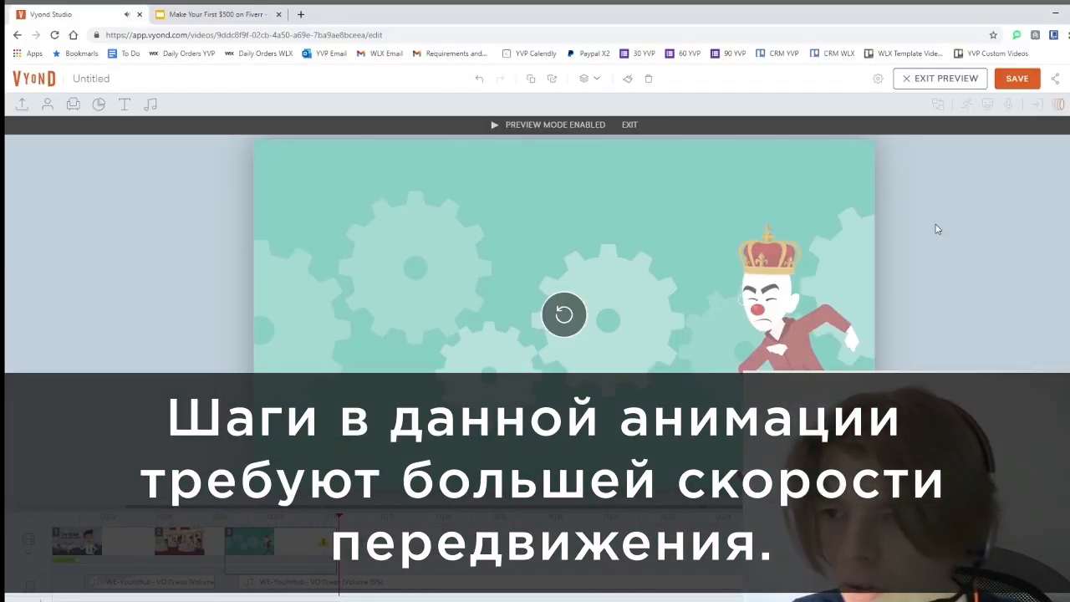
{"action": "left_click", "coordinate": [945, 81]}
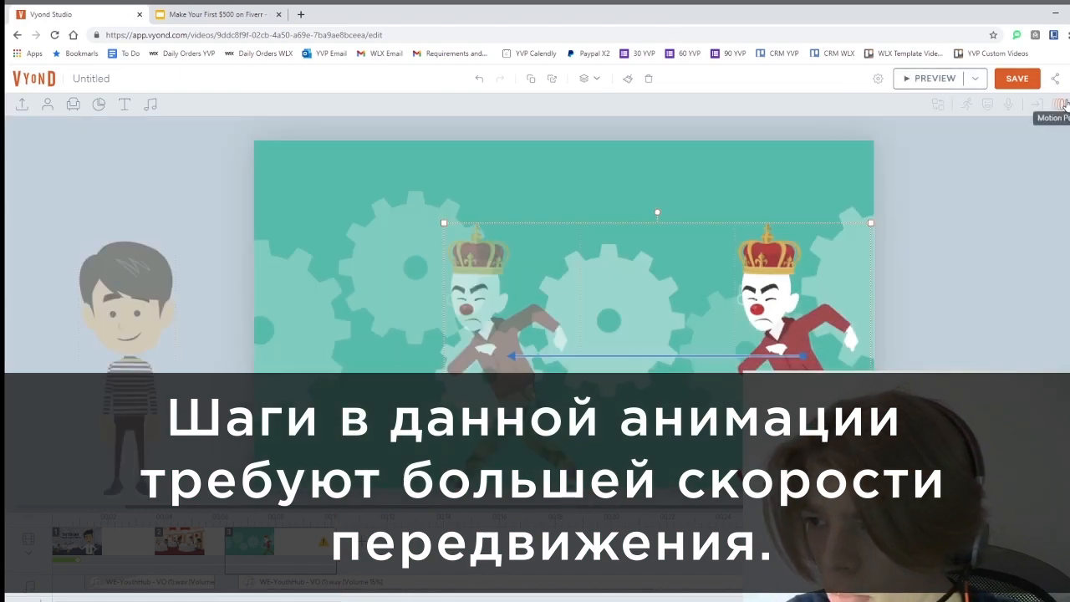
Replace the clown's motion path duration with 1 second
{"action": "left_click", "coordinate": [1060, 104]}
{"action": "double_click", "coordinate": [998, 259]}
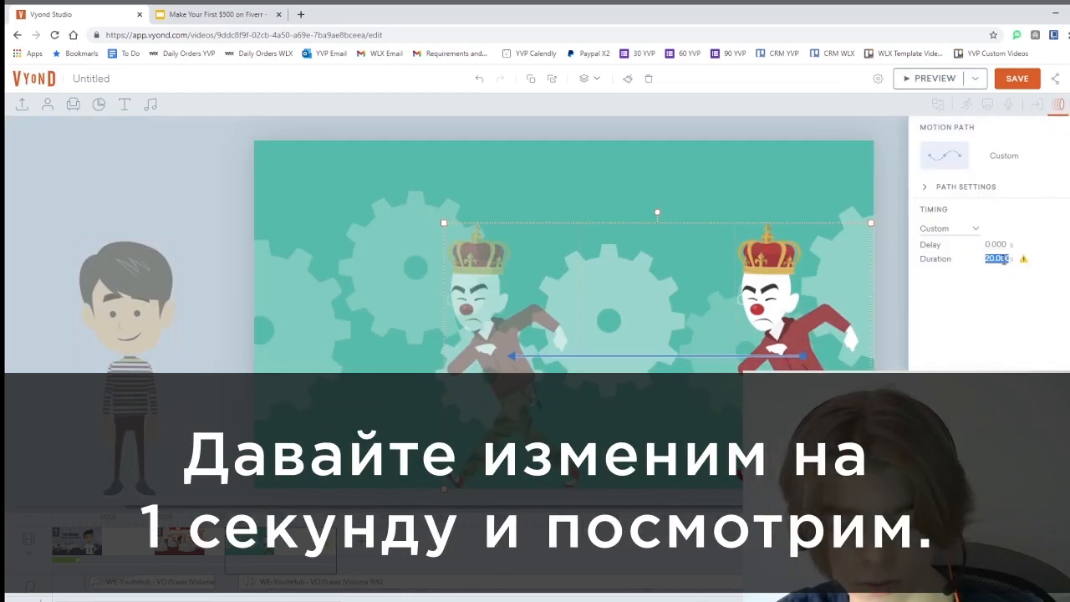
{"action": "type", "text": "1"}
{"action": "key", "text": "Return"}
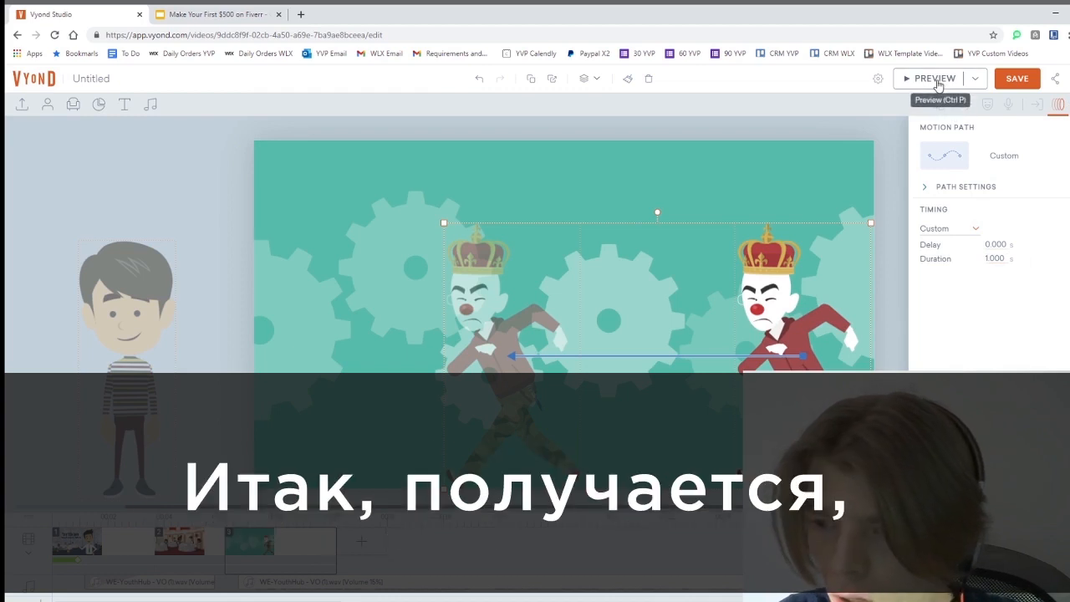
{"action": "left_click", "coordinate": [934, 78]}
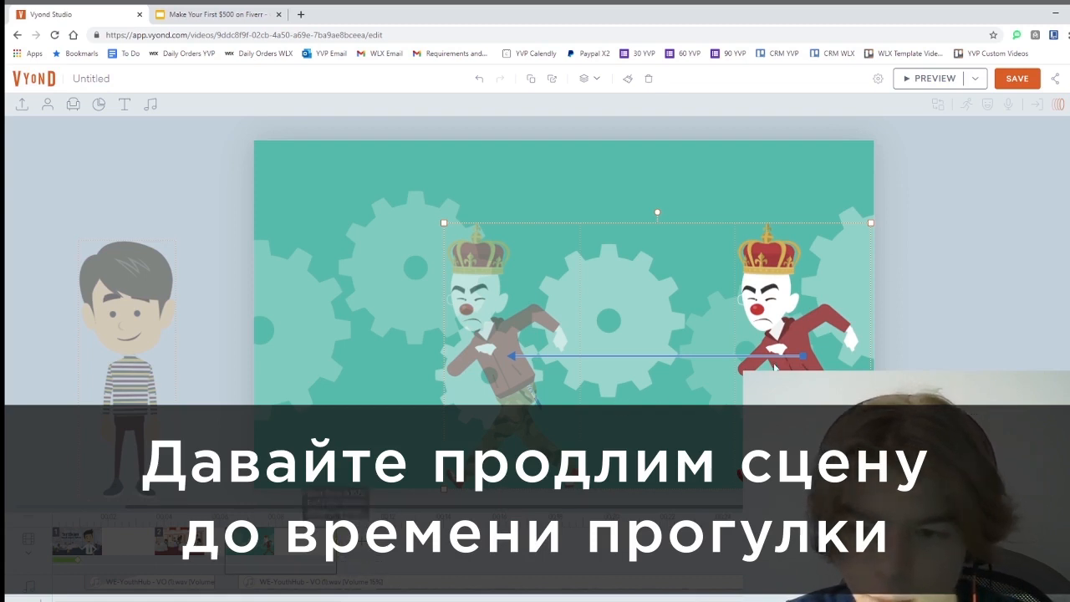
Enter 4 as the clown's motion path duration and preview the 4-second walk
{"action": "left_click", "coordinate": [1057, 103]}
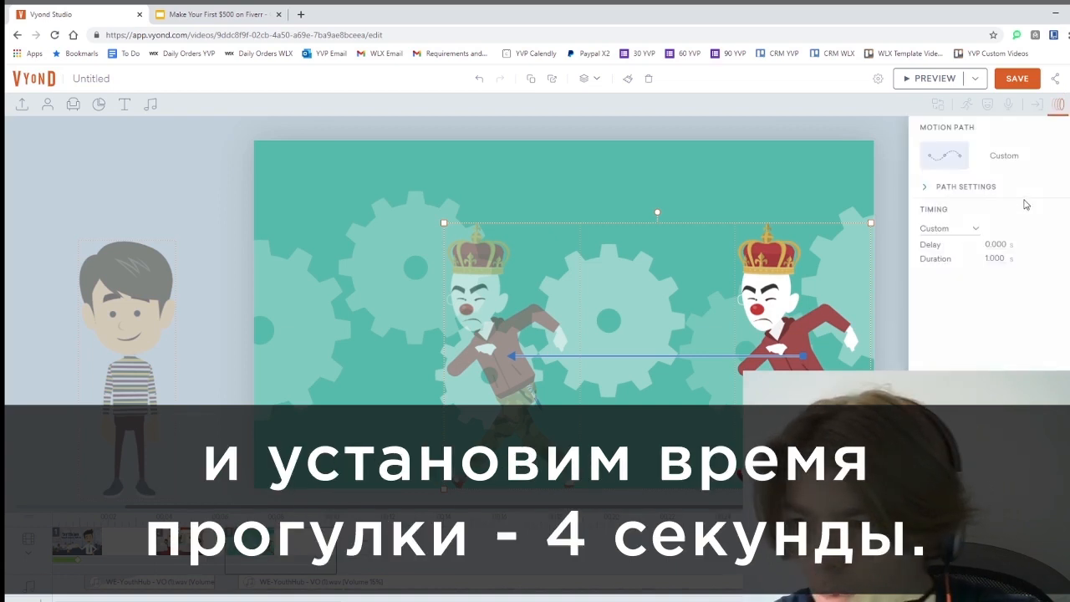
{"action": "left_click", "coordinate": [993, 259]}
{"action": "type", "text": "4"}
{"action": "key", "text": "Return"}
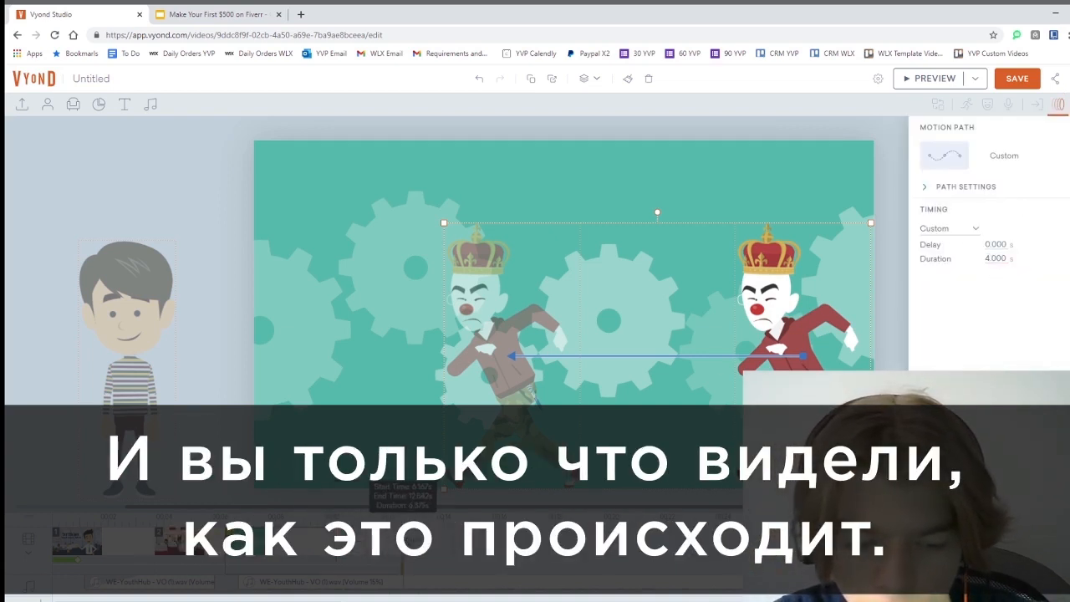
{"action": "left_click", "coordinate": [918, 77]}
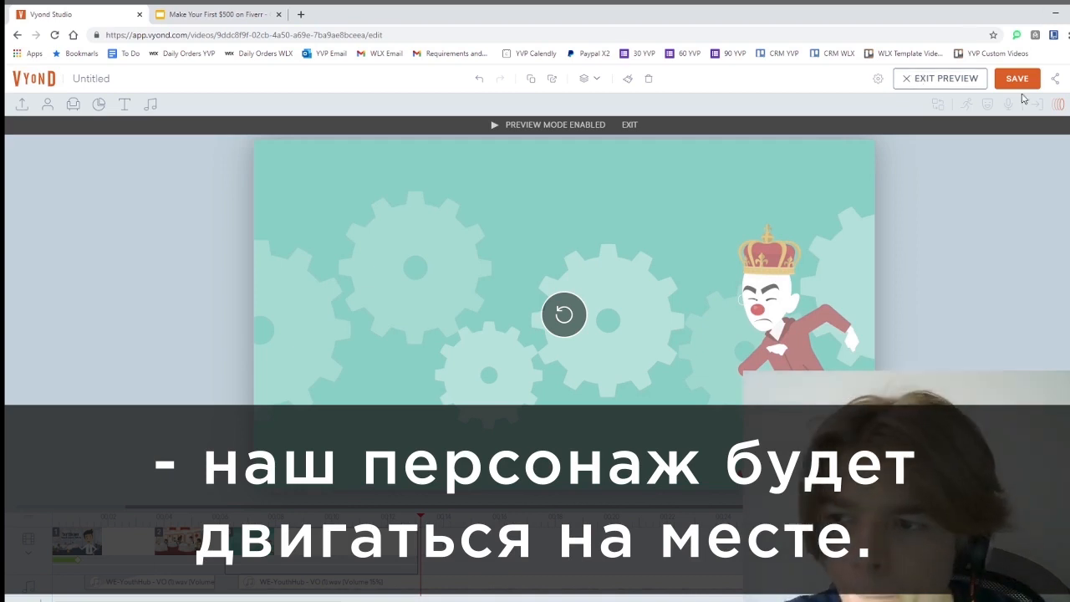
{"action": "left_click", "coordinate": [919, 78]}
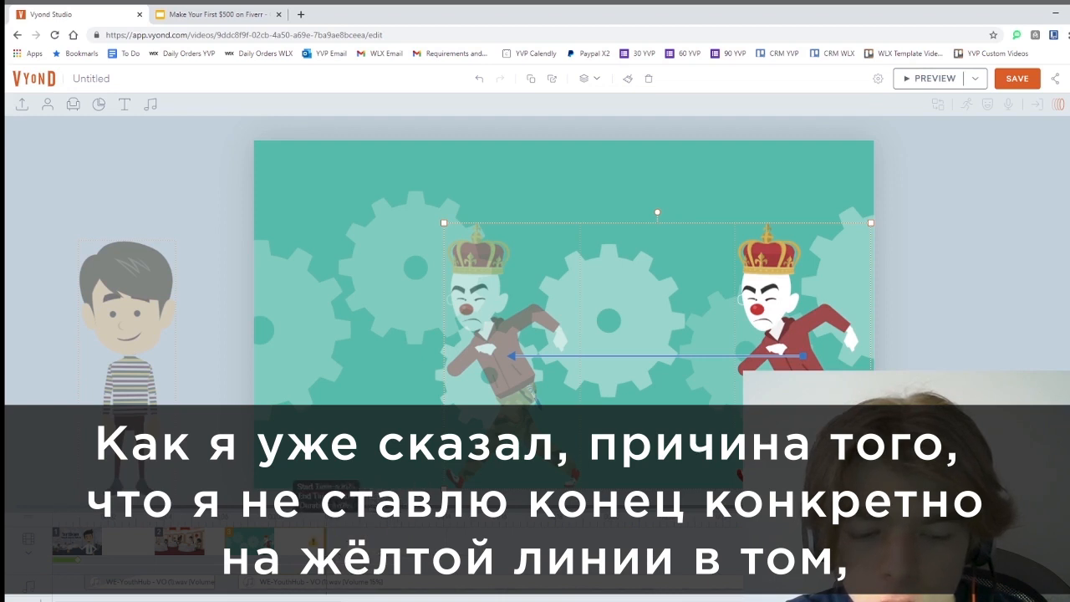
{"action": "right_click", "coordinate": [315, 551]}
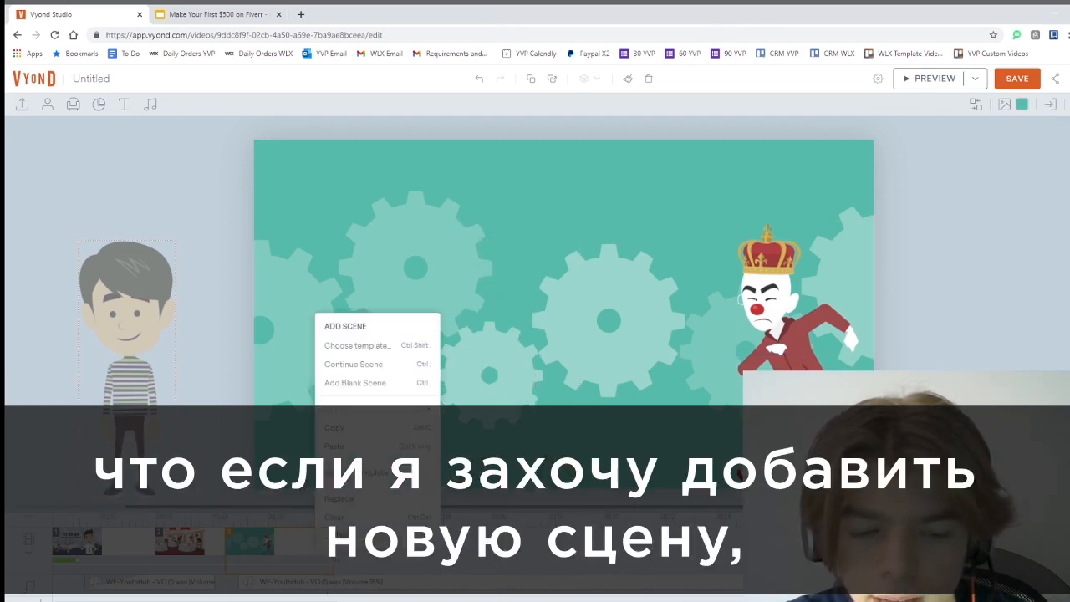
{"action": "left_click", "coordinate": [365, 365]}
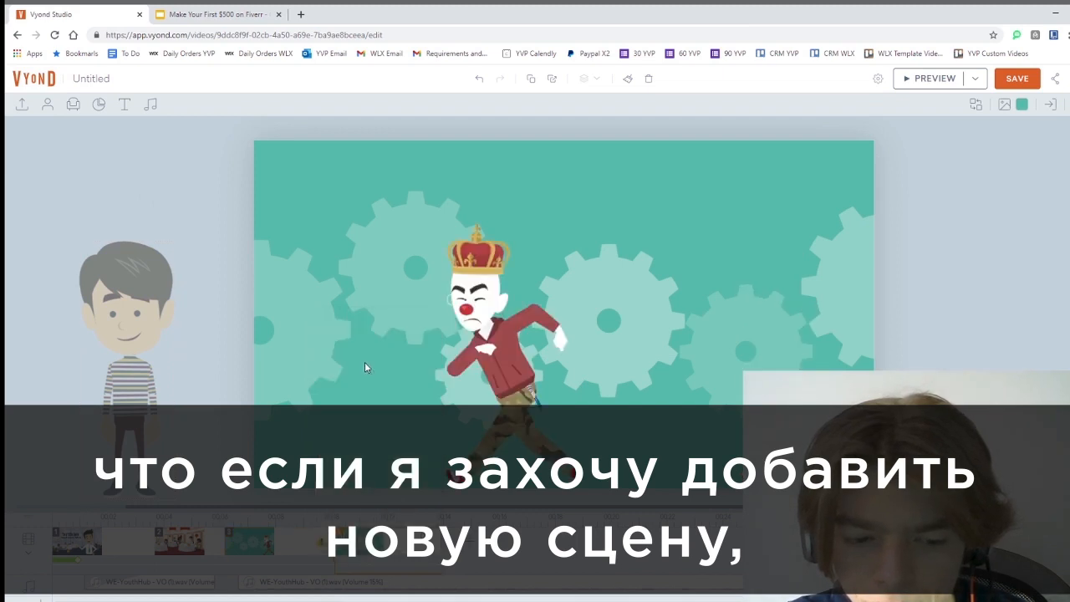
{"action": "left_click", "coordinate": [505, 329]}
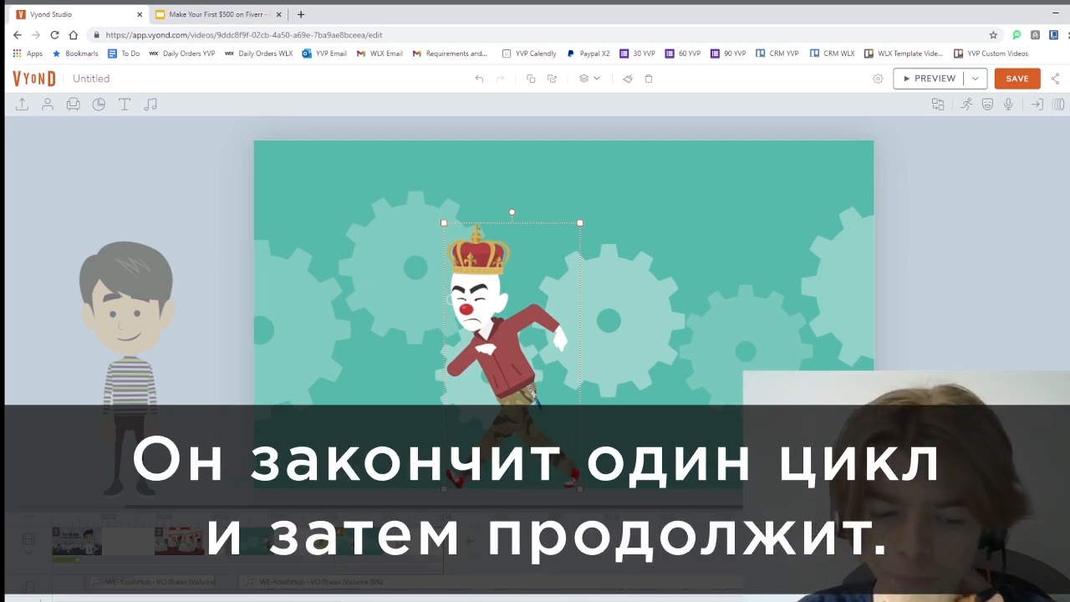
{"action": "left_click", "coordinate": [398, 543]}
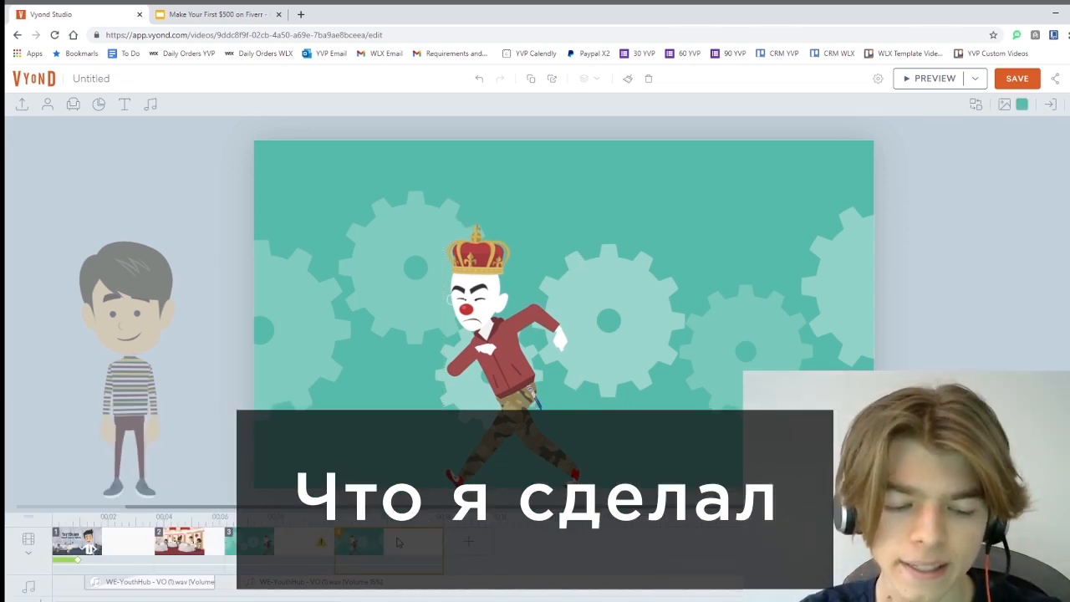
Delete the fourth scene and look through the add-scene options and templates
{"action": "key", "text": "Delete"}
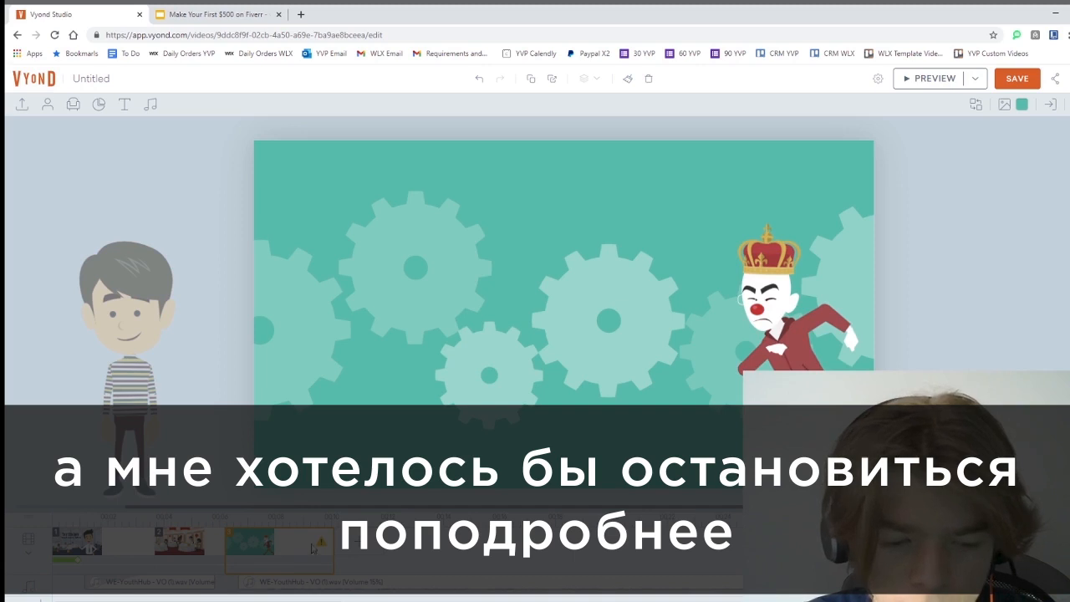
{"action": "left_click", "coordinate": [373, 548]}
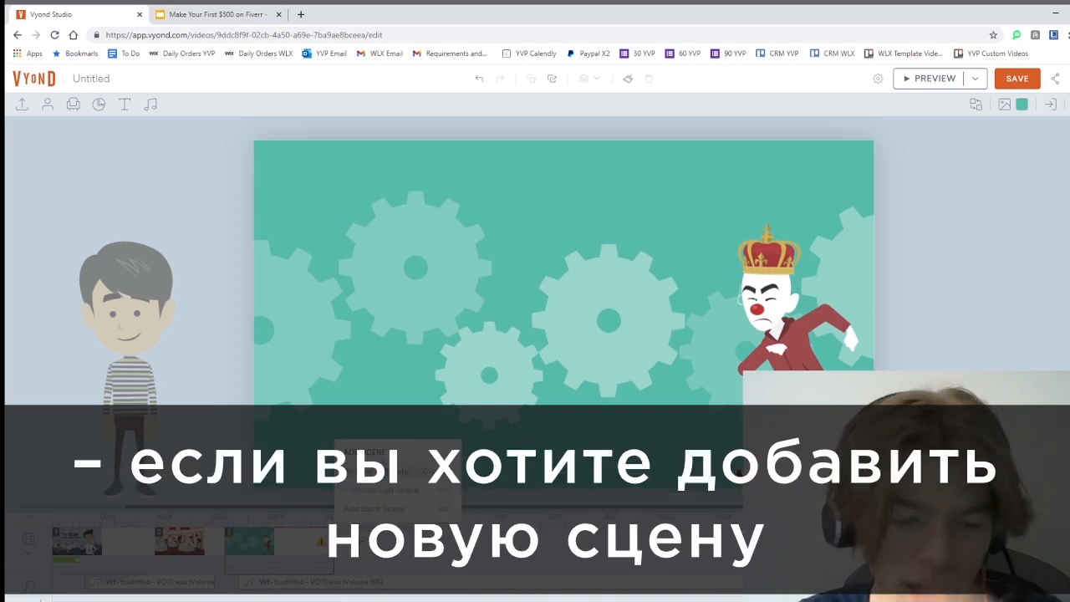
{"action": "left_click", "coordinate": [376, 472]}
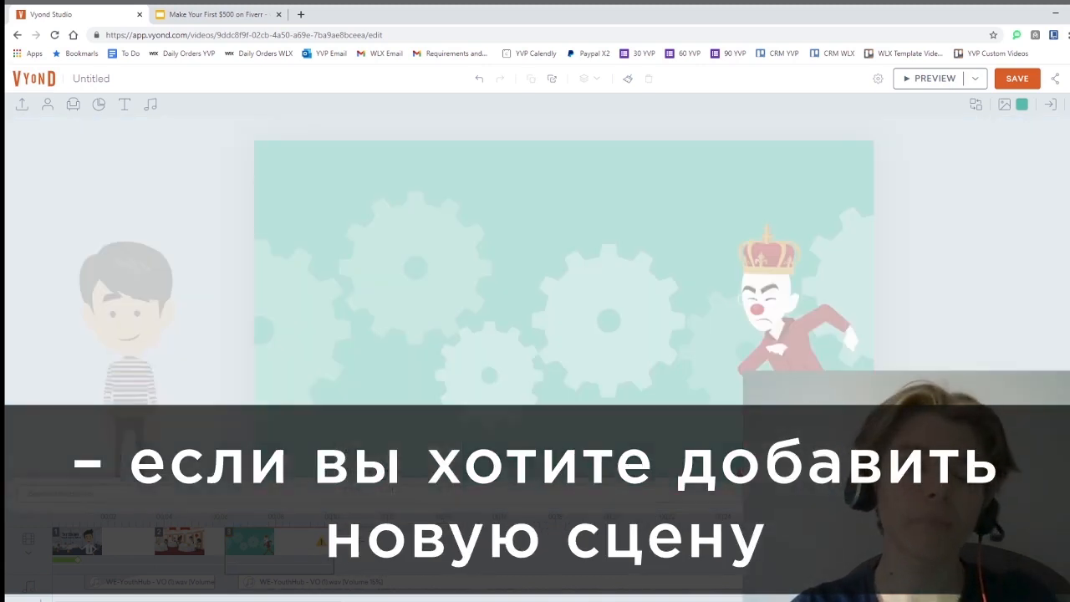
{"action": "left_click", "coordinate": [393, 535]}
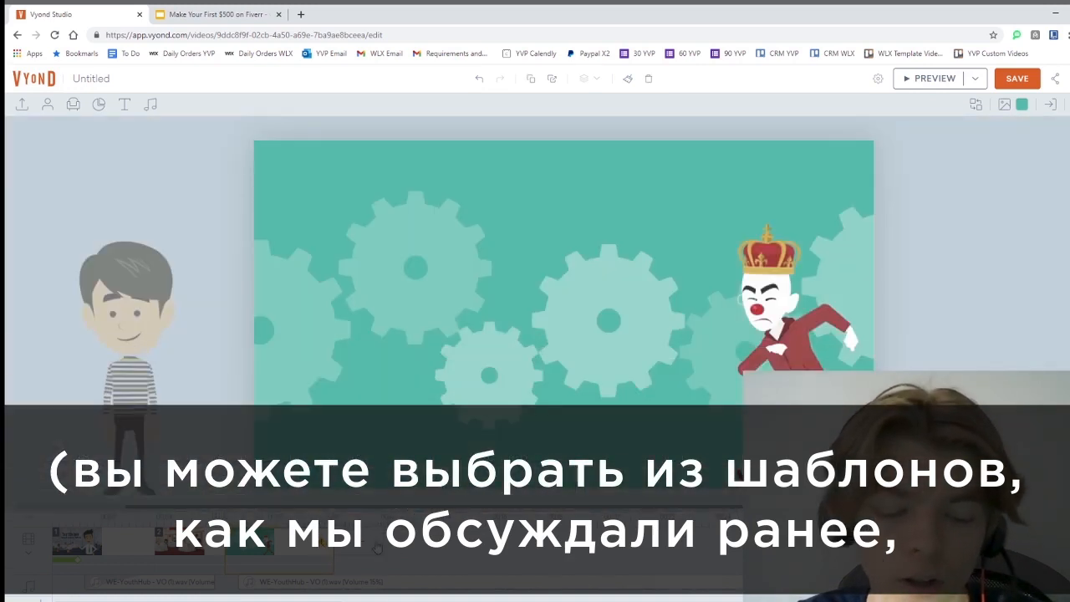
{"action": "left_click", "coordinate": [373, 547]}
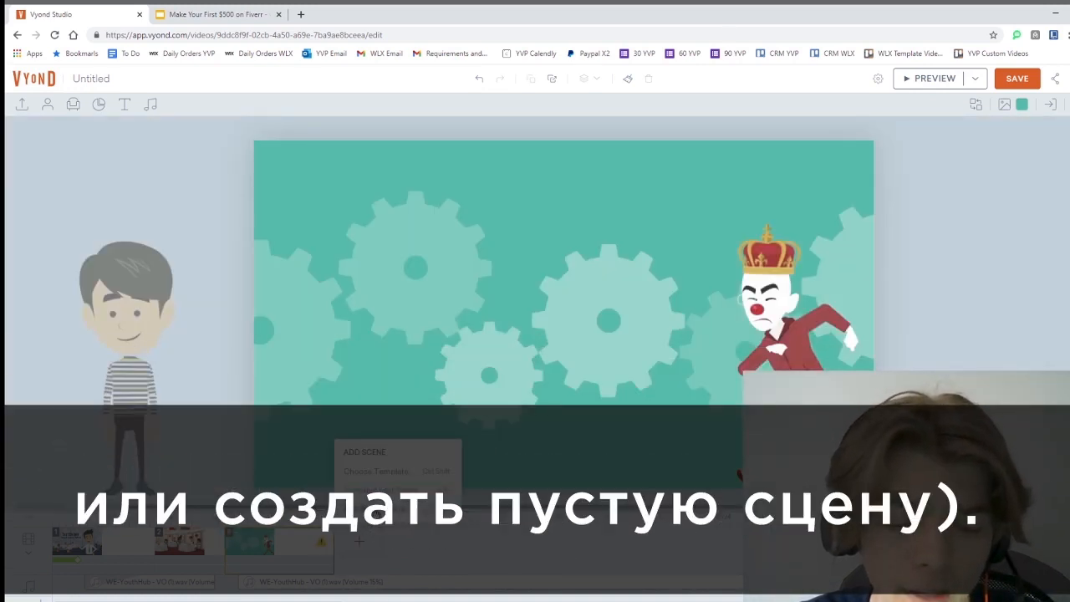
{"action": "left_click", "coordinate": [377, 549]}
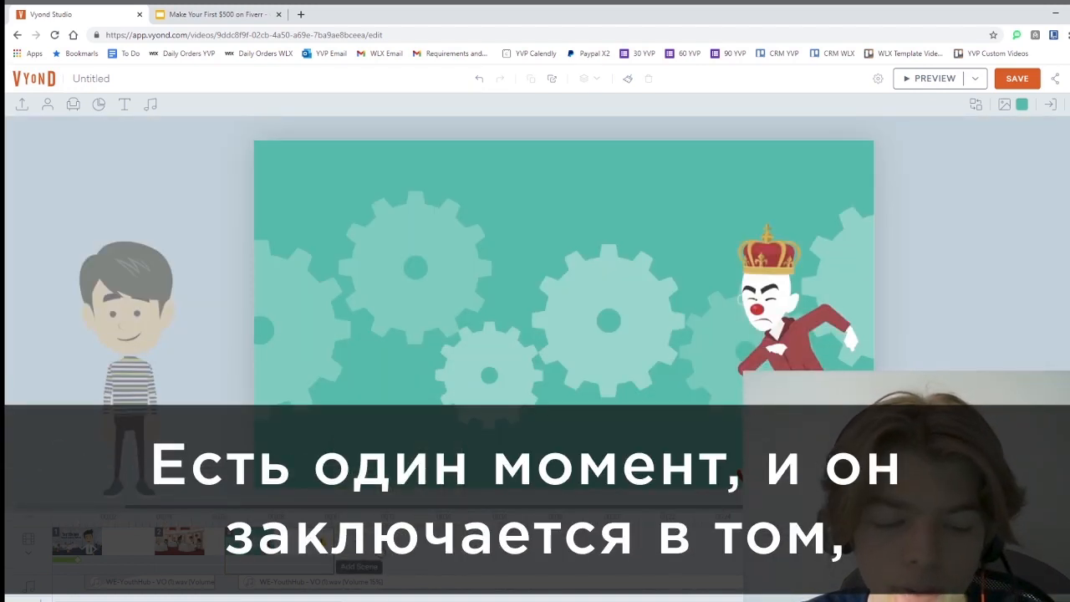
Add a Continue Scene after scene 3 so the clown starts where his walk ended
{"action": "right_click", "coordinate": [287, 557]}
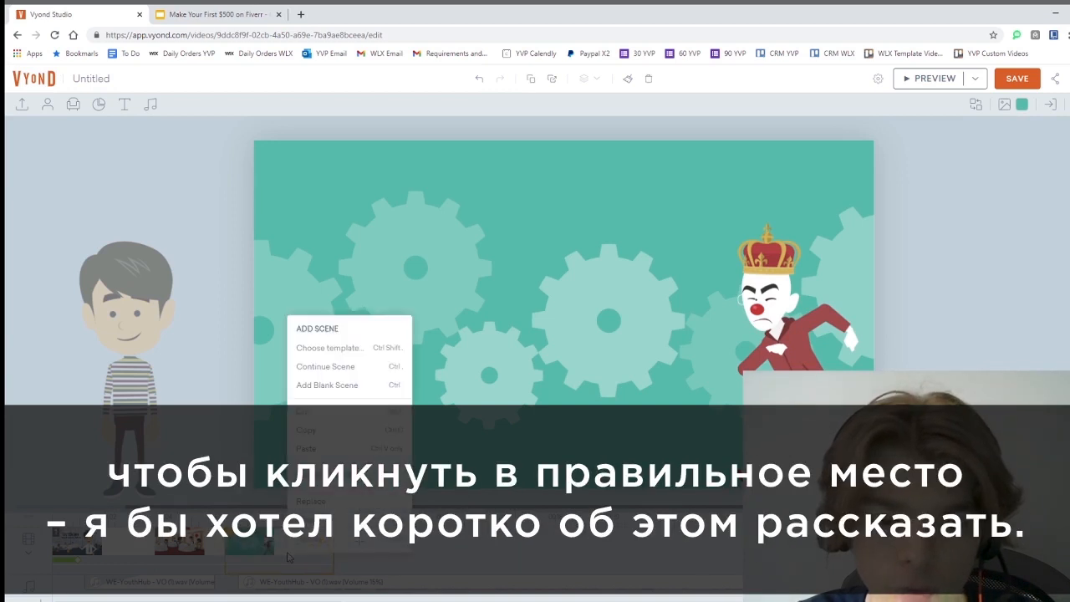
{"action": "left_click", "coordinate": [304, 569]}
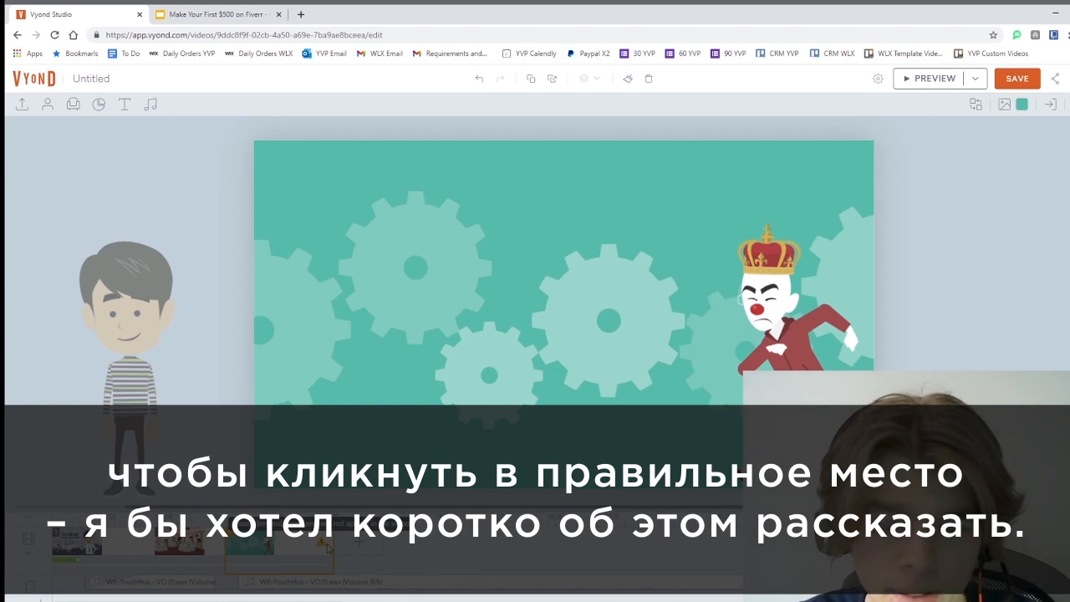
{"action": "right_click", "coordinate": [326, 547]}
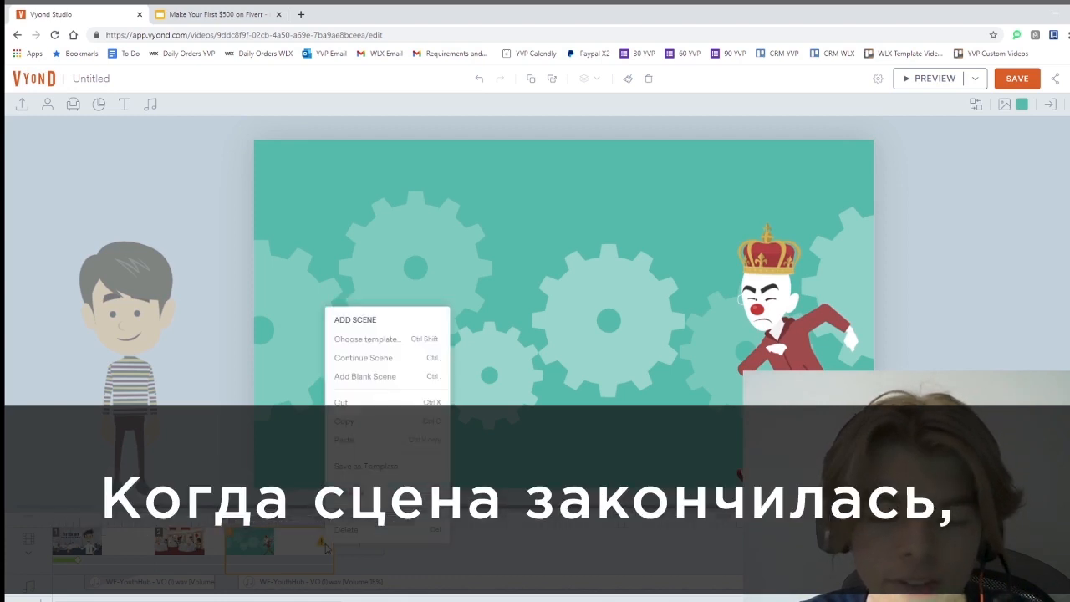
{"action": "left_click", "coordinate": [363, 358]}
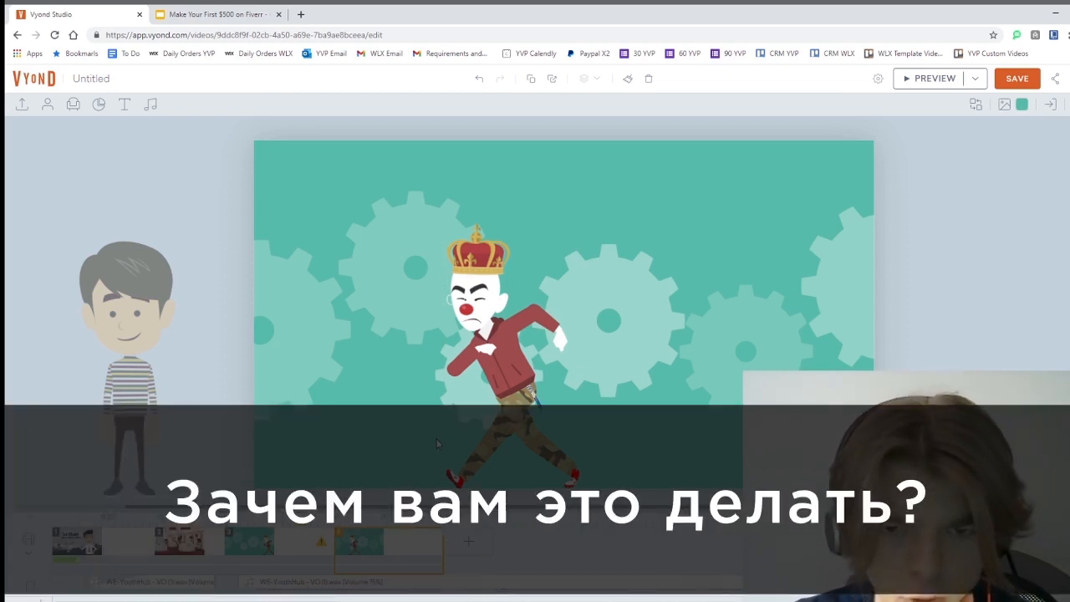
Search 'celebrate' and give the clown the party-popper action, then reselect him in scene 3
{"action": "left_click", "coordinate": [475, 280]}
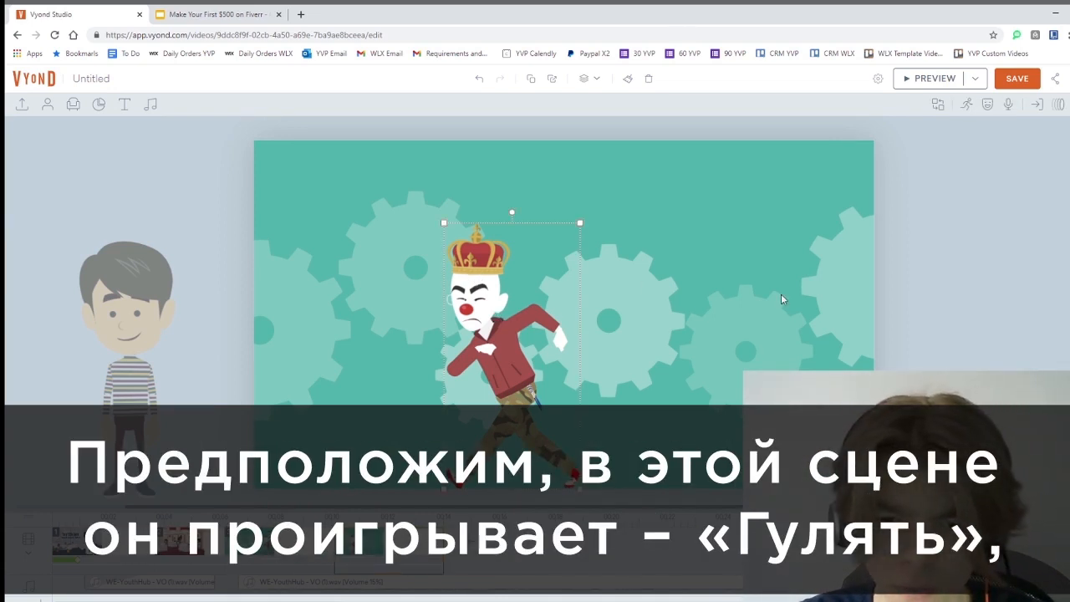
{"action": "left_click", "coordinate": [970, 105]}
{"action": "double_click", "coordinate": [980, 131]}
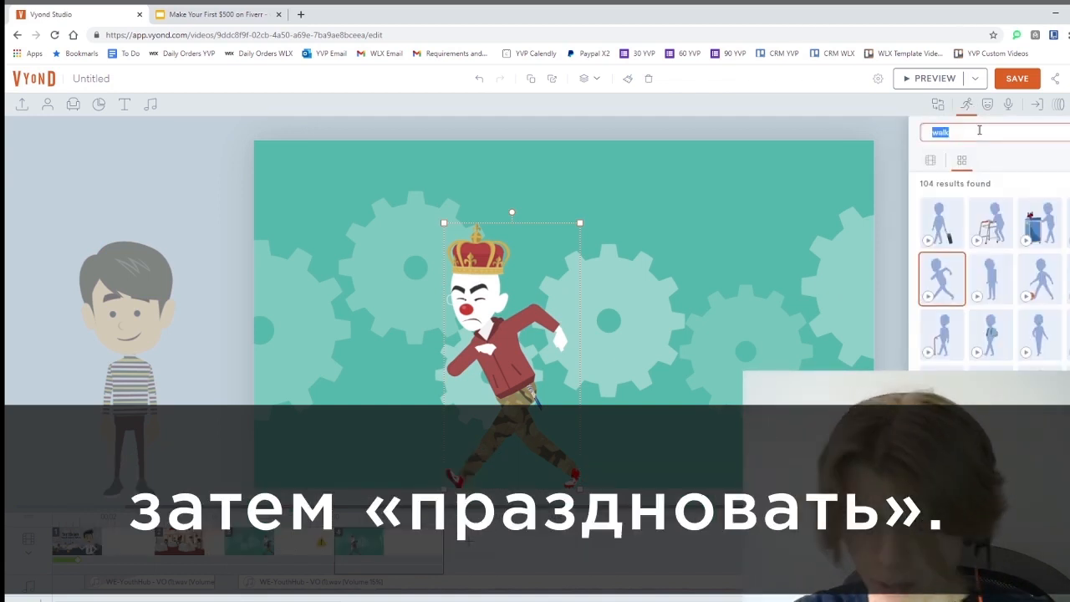
{"action": "type", "text": "celebrate"}
{"action": "key", "text": "Return"}
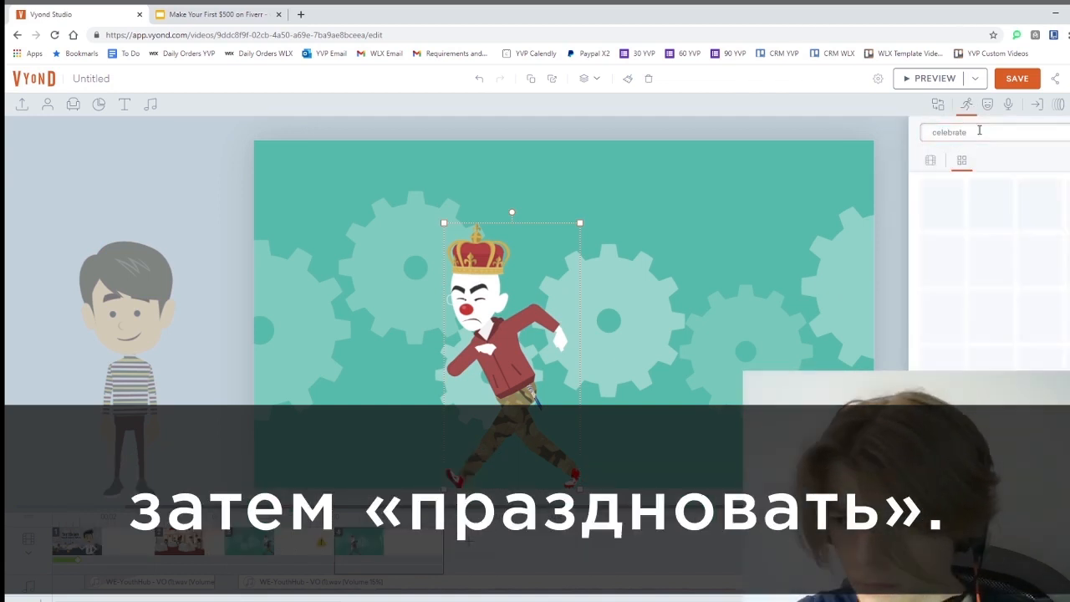
{"action": "left_click", "coordinate": [992, 222]}
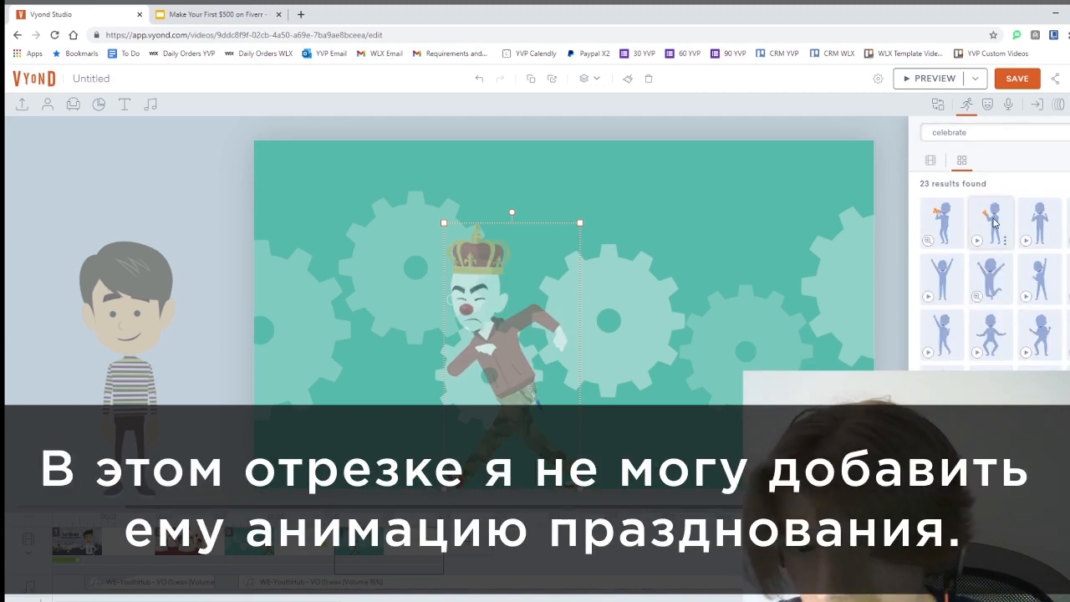
{"action": "left_click", "coordinate": [332, 550]}
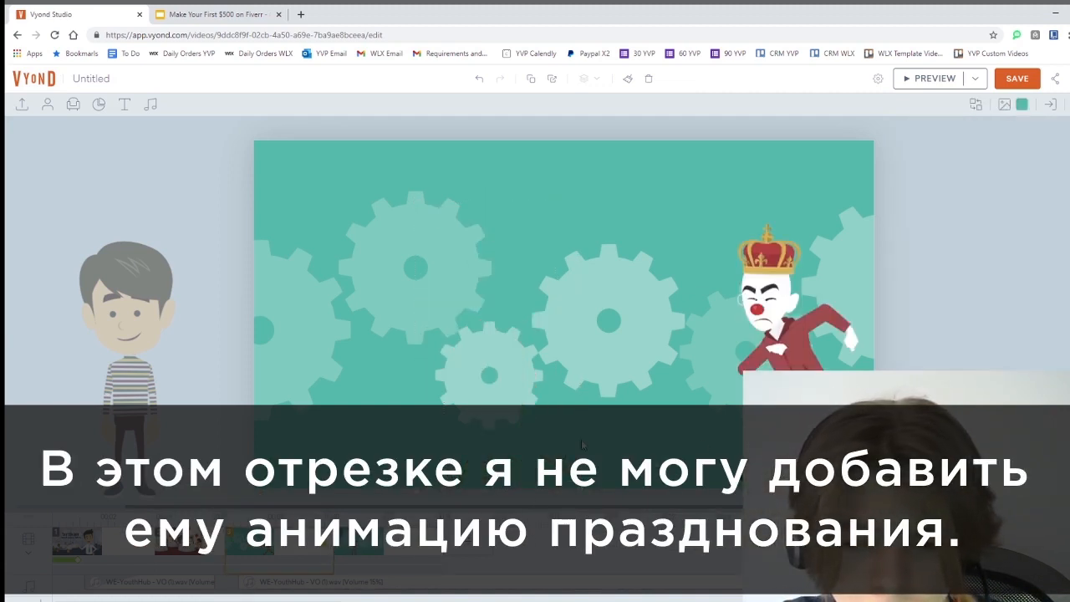
{"action": "left_click", "coordinate": [778, 284]}
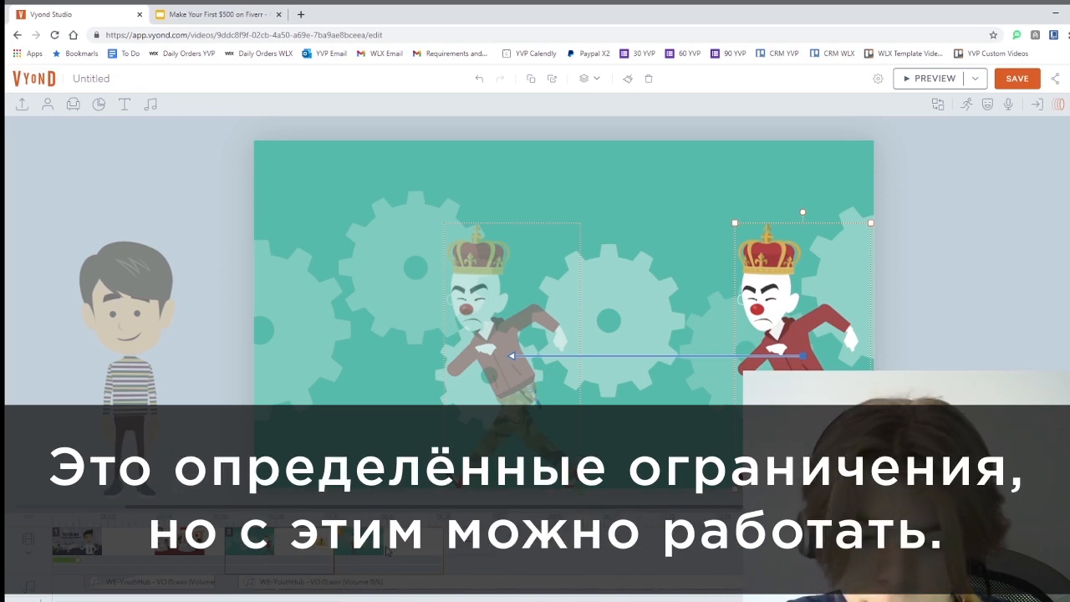
{"action": "left_click", "coordinate": [647, 242]}
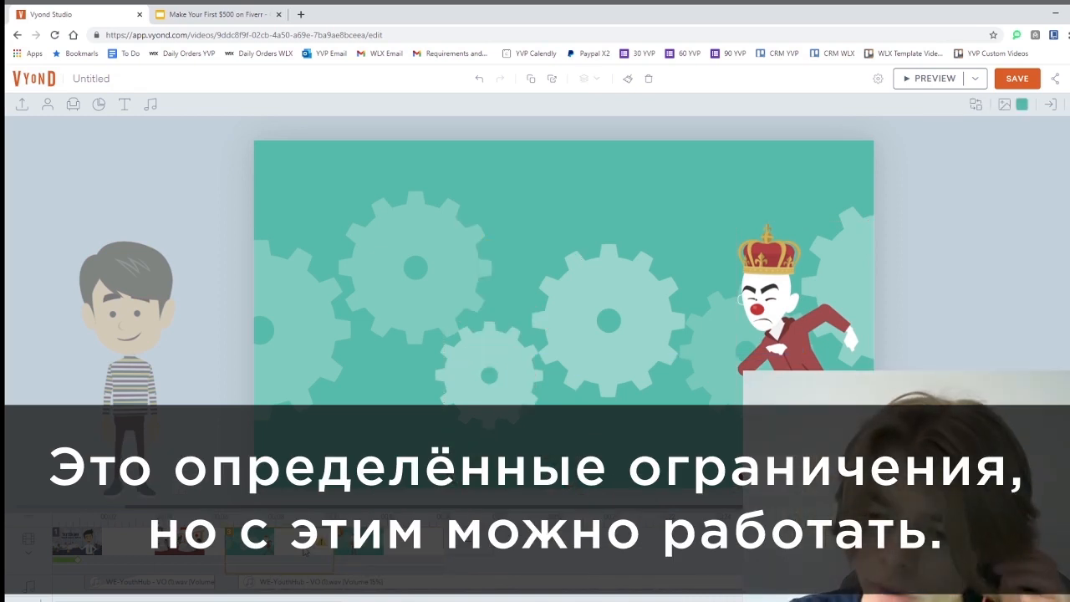
{"action": "left_click", "coordinate": [767, 266]}
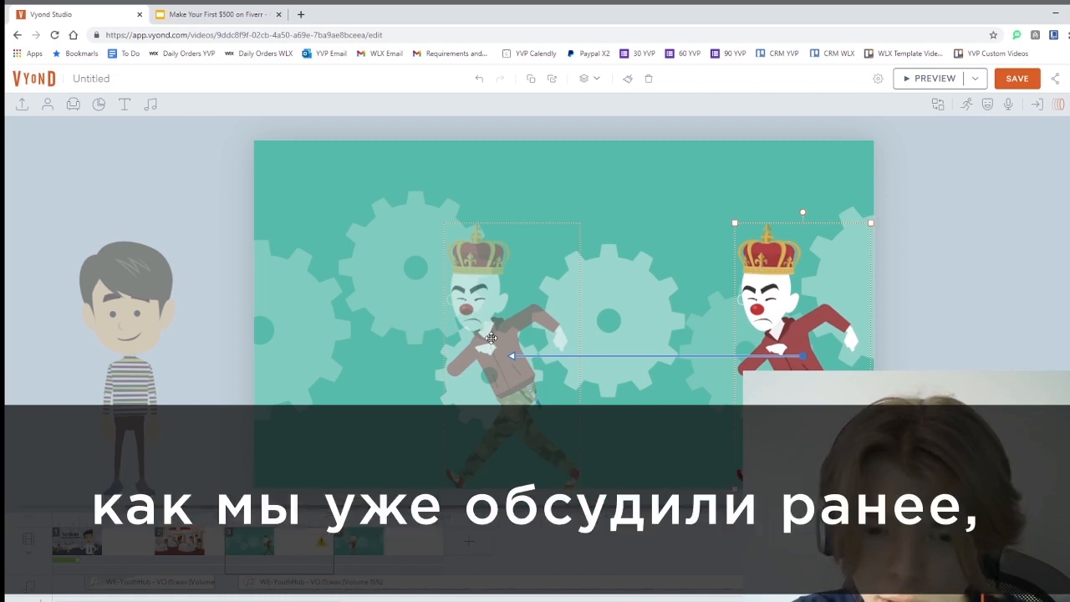
{"action": "left_click", "coordinate": [492, 338]}
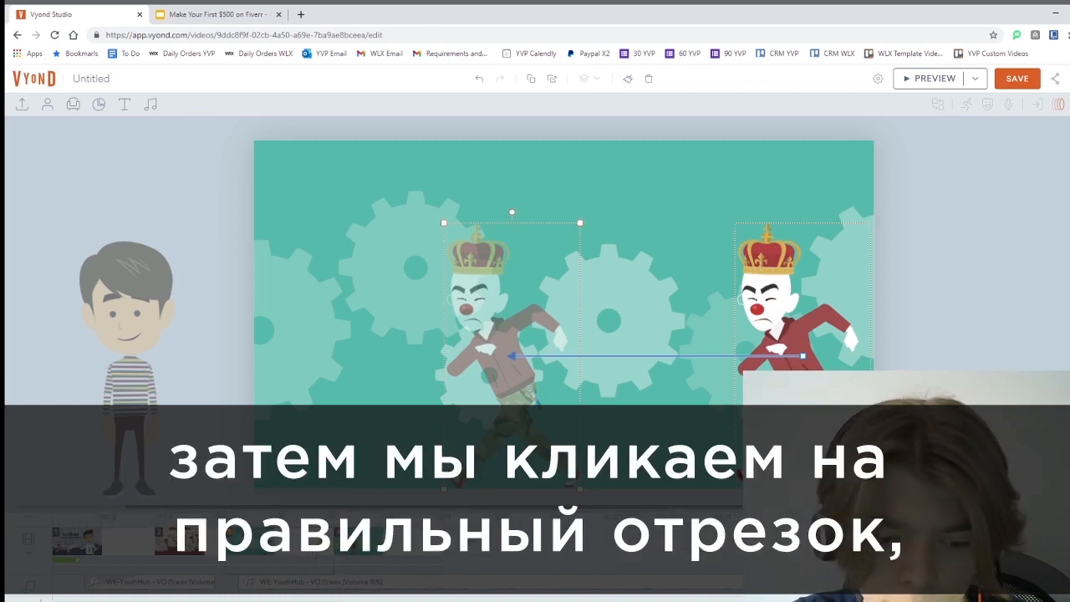
{"action": "left_click", "coordinate": [398, 545]}
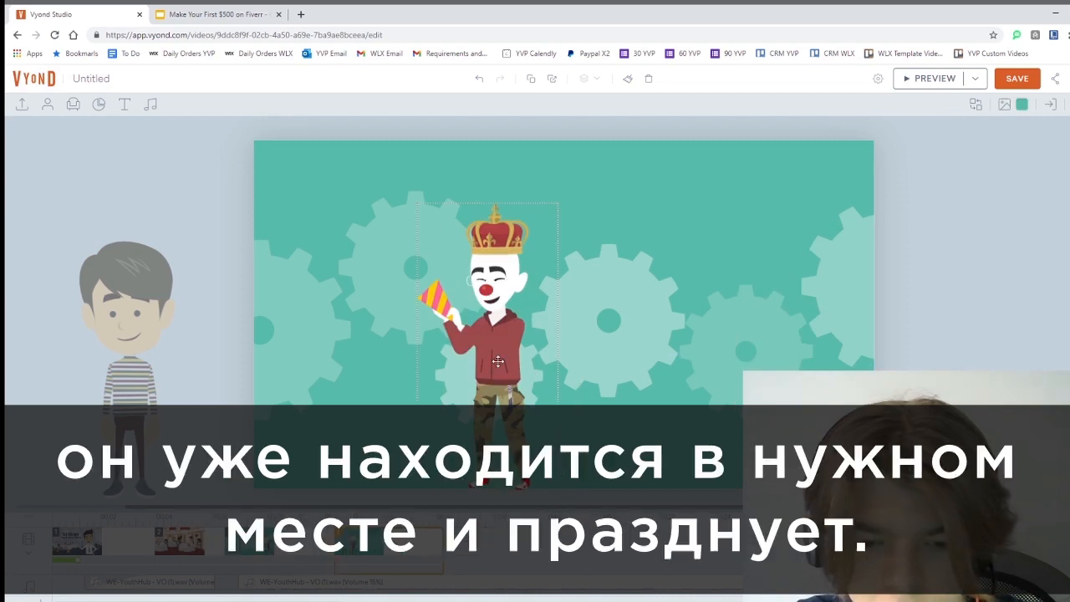
{"action": "left_click", "coordinate": [498, 362]}
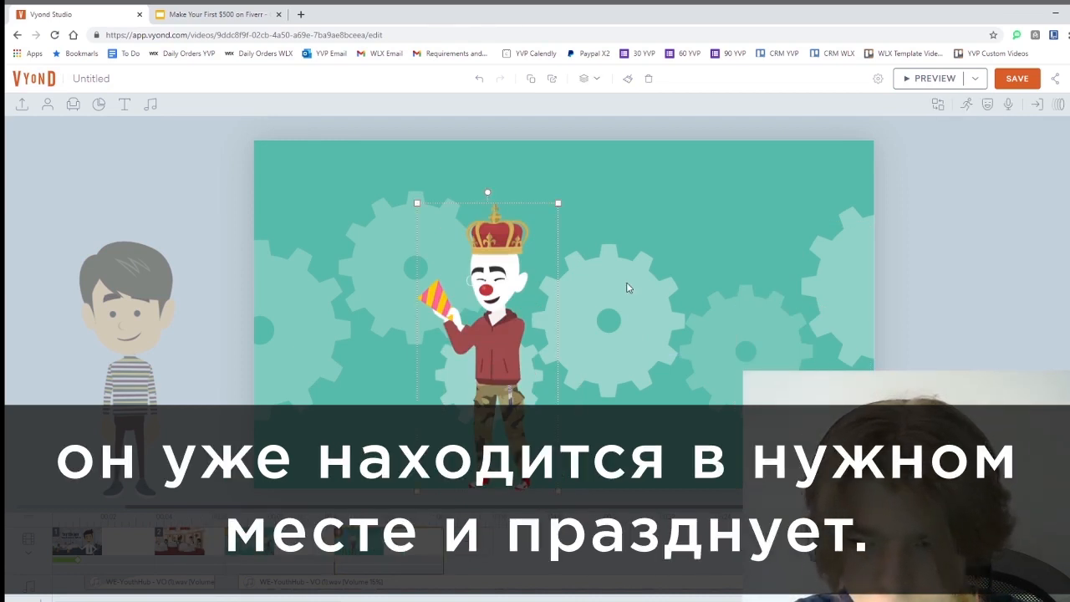
{"action": "left_click", "coordinate": [924, 78]}
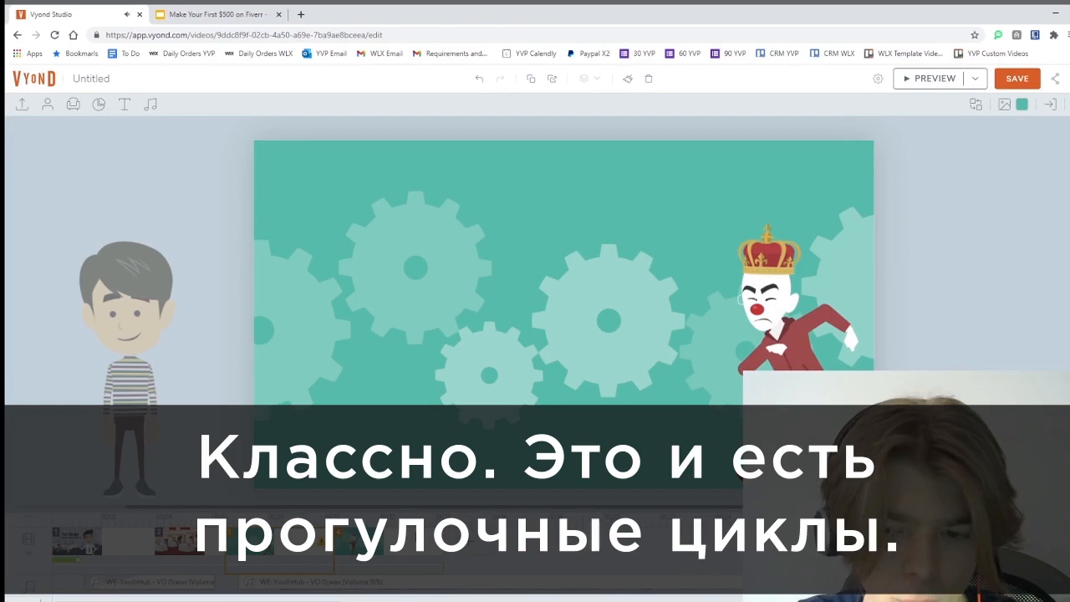
Browse the clown's action categories, checking Cashier, then open Art & Music
{"action": "left_click", "coordinate": [768, 277]}
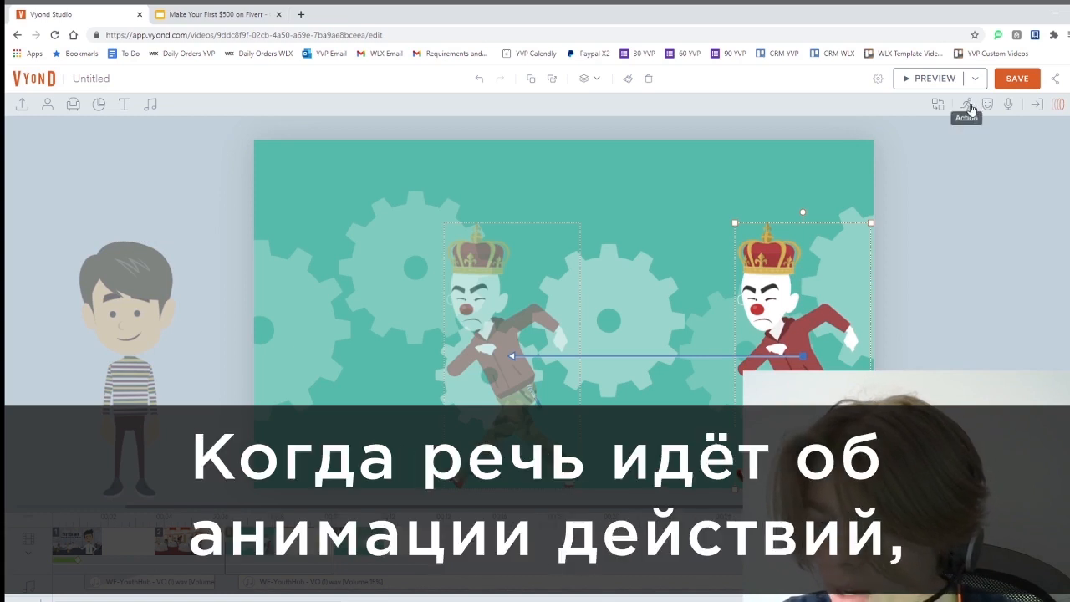
{"action": "left_click", "coordinate": [969, 107]}
{"action": "left_click", "coordinate": [961, 160]}
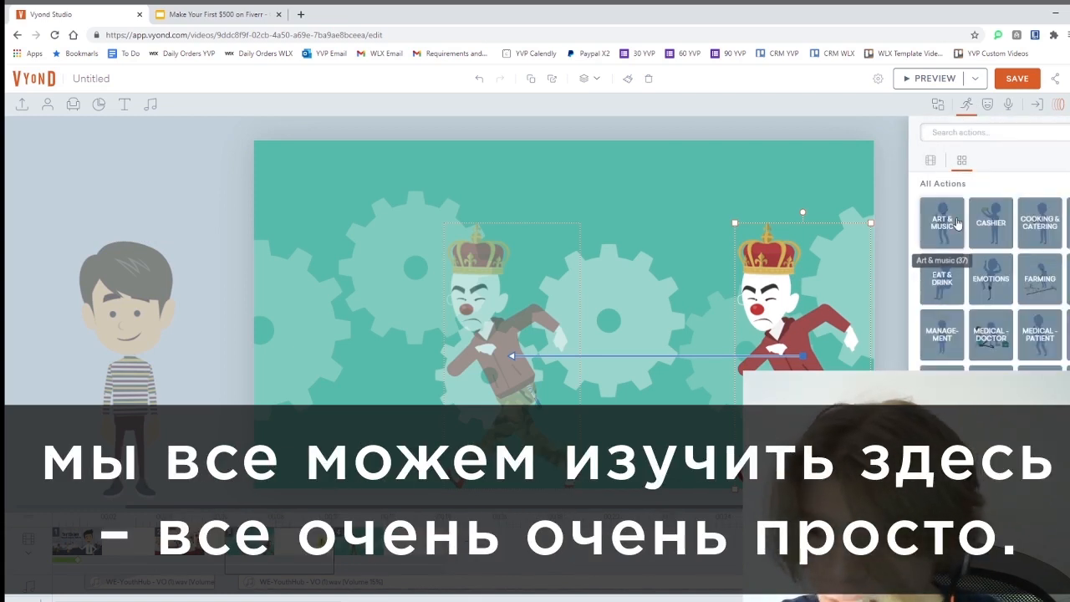
{"action": "left_click", "coordinate": [1009, 217]}
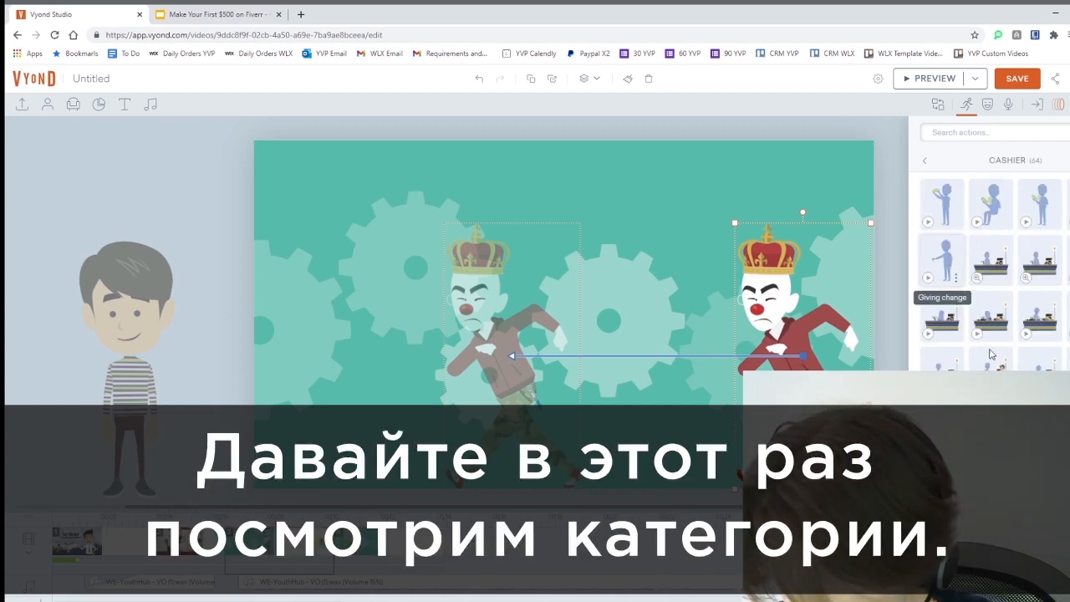
{"action": "left_click", "coordinate": [925, 161]}
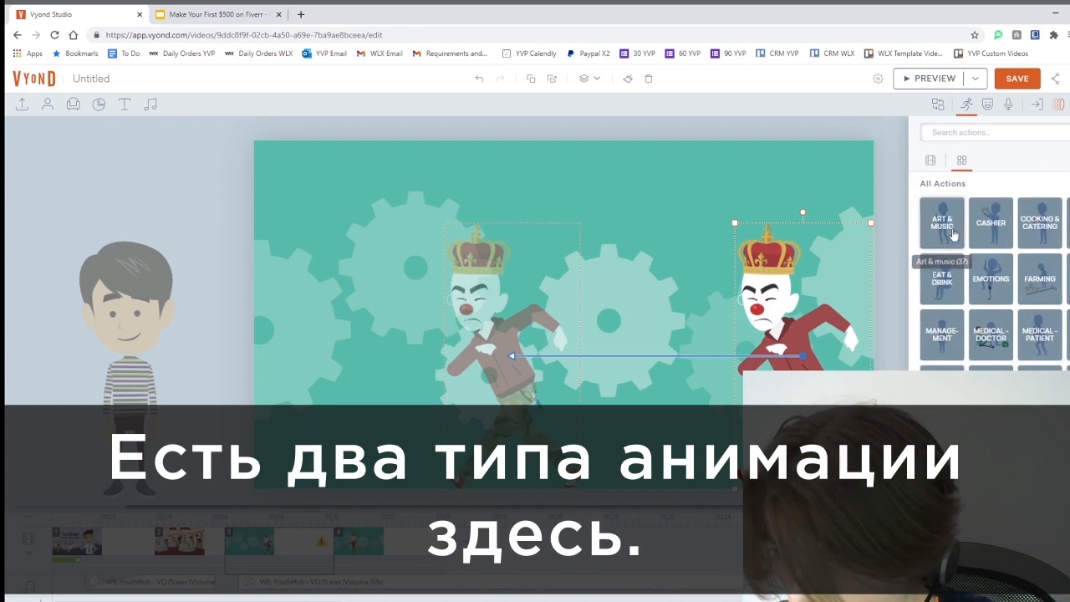
{"action": "left_click", "coordinate": [942, 230]}
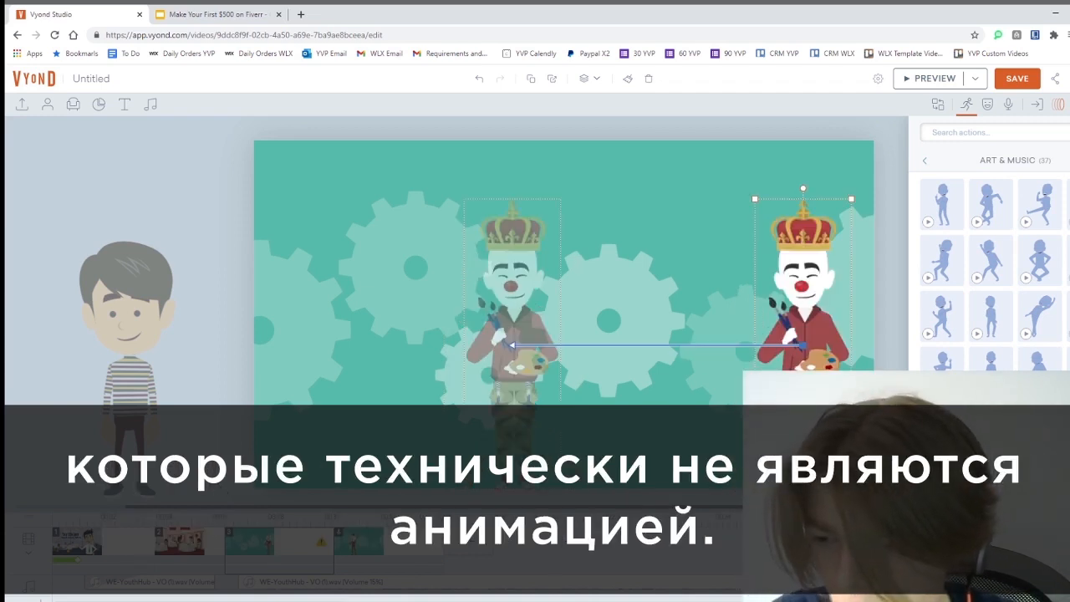
Apply the Dancing action to the crowned clown and delete his walking motion path
{"action": "left_click", "coordinate": [1059, 105]}
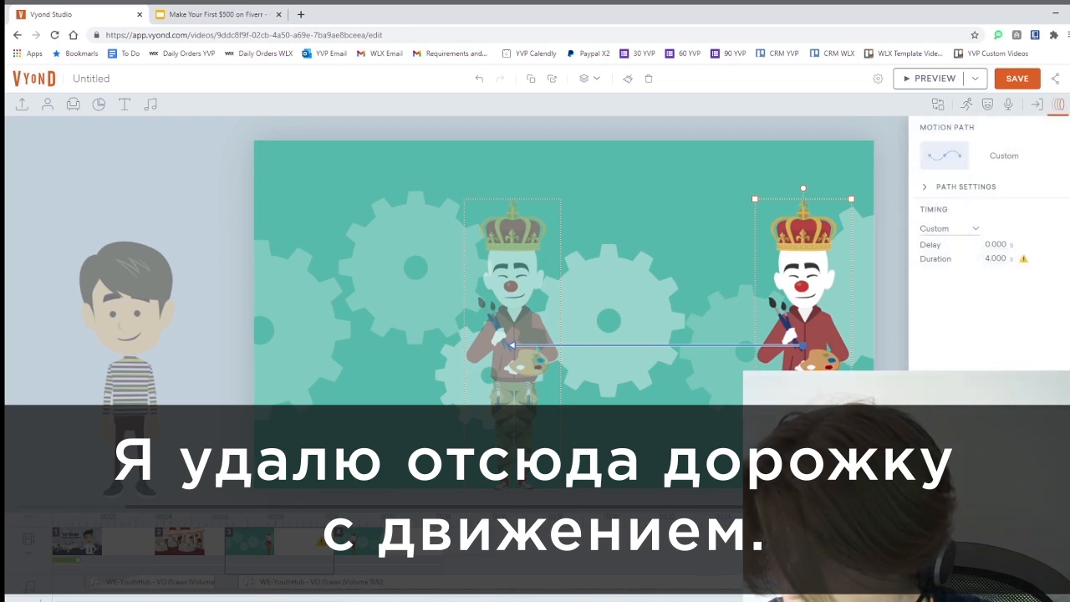
{"action": "left_click", "coordinate": [966, 104]}
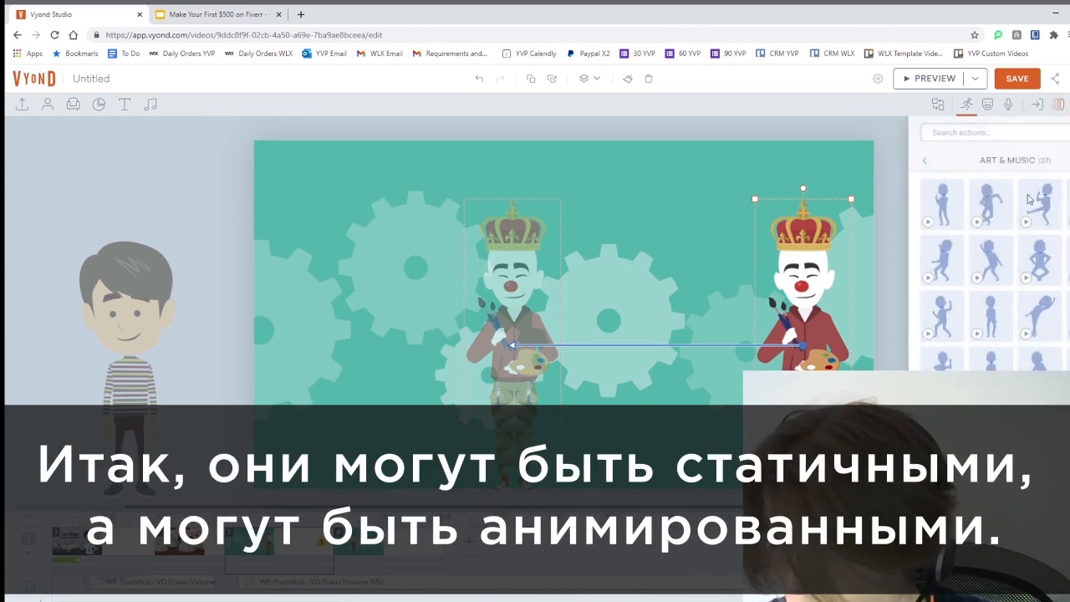
{"action": "left_click", "coordinate": [1038, 196]}
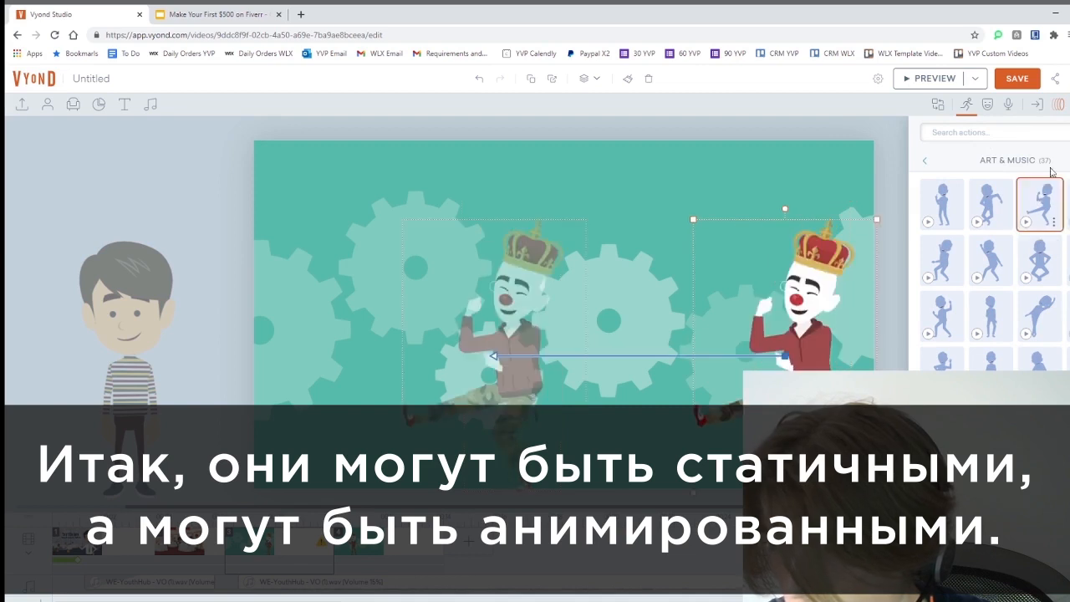
{"action": "left_click", "coordinate": [1062, 104]}
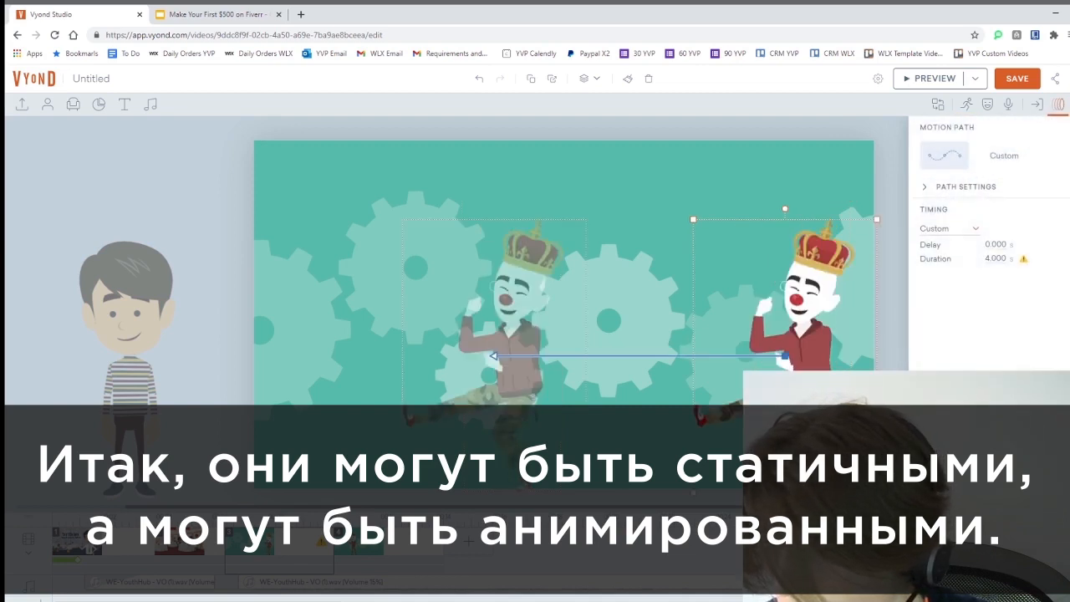
{"action": "key", "text": "Delete"}
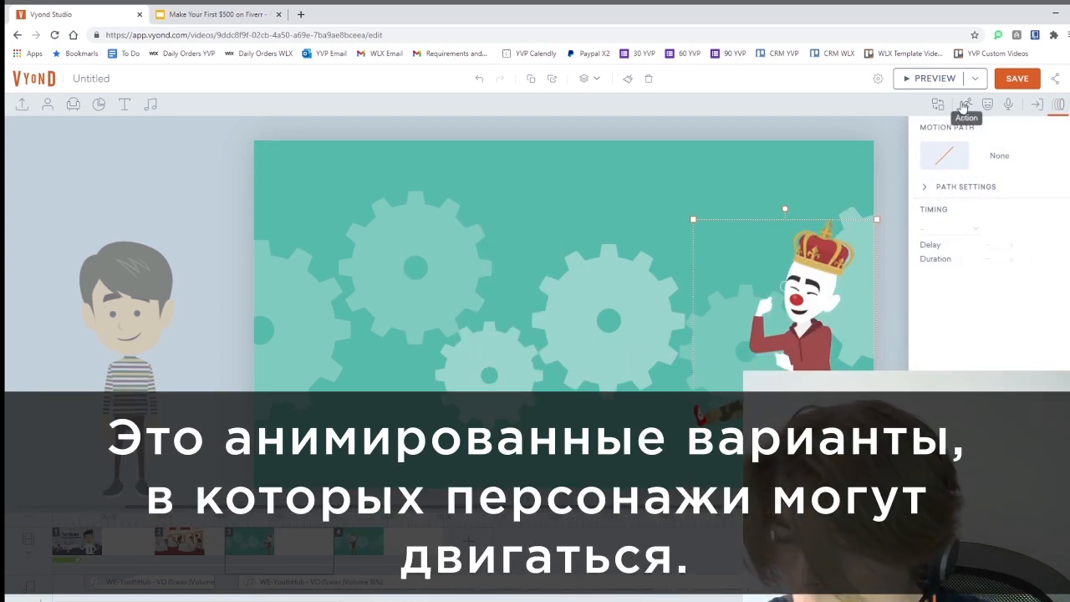
{"action": "left_click", "coordinate": [964, 105]}
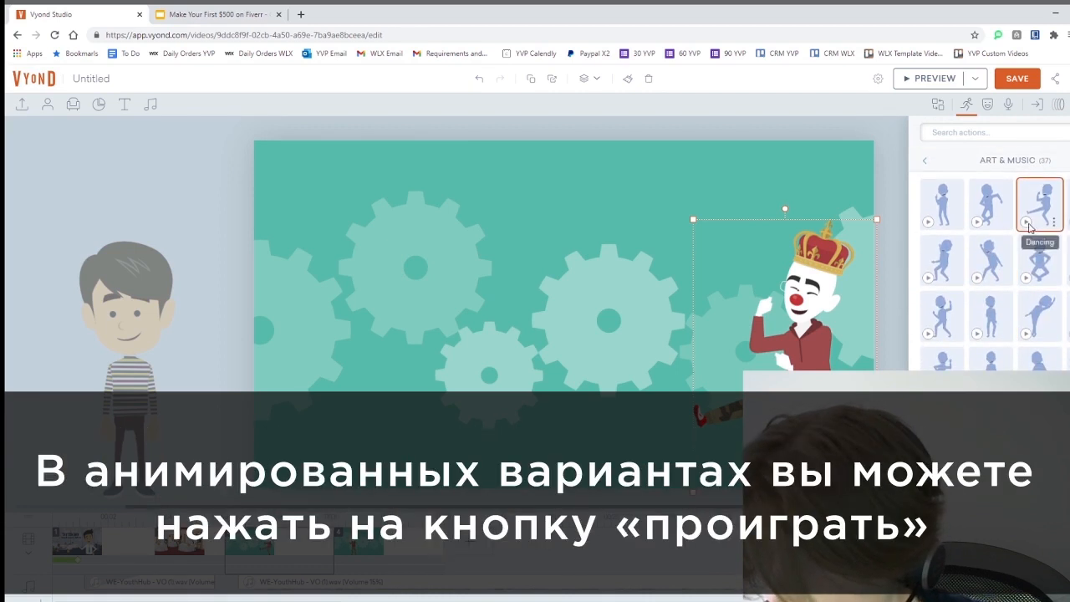
Sample the Dancing action, preview the scene, then exit and reselect the third scene
{"action": "left_click", "coordinate": [1025, 222]}
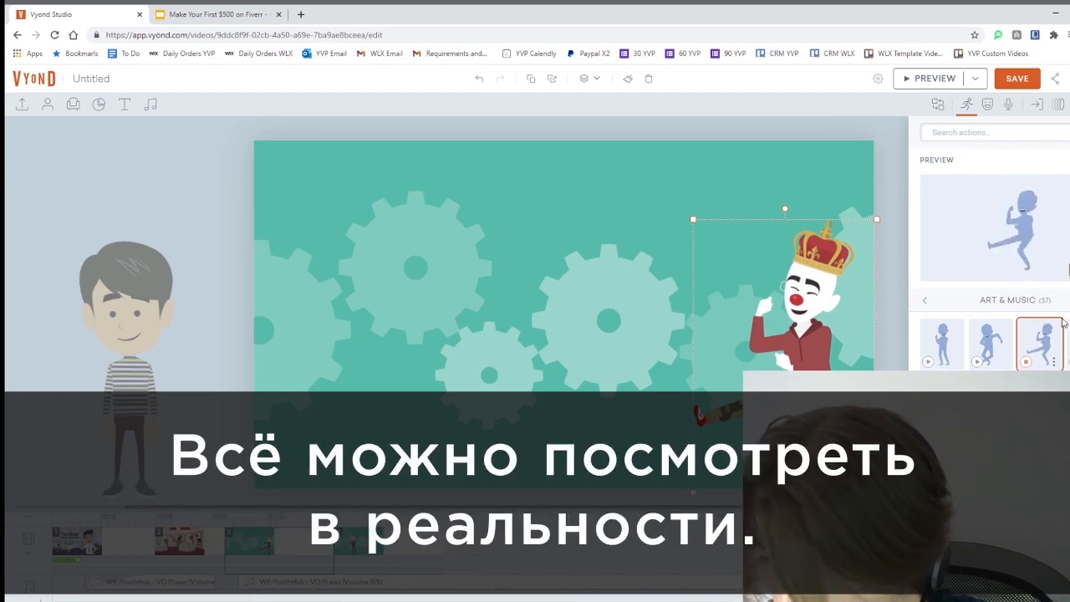
{"action": "left_click", "coordinate": [918, 78]}
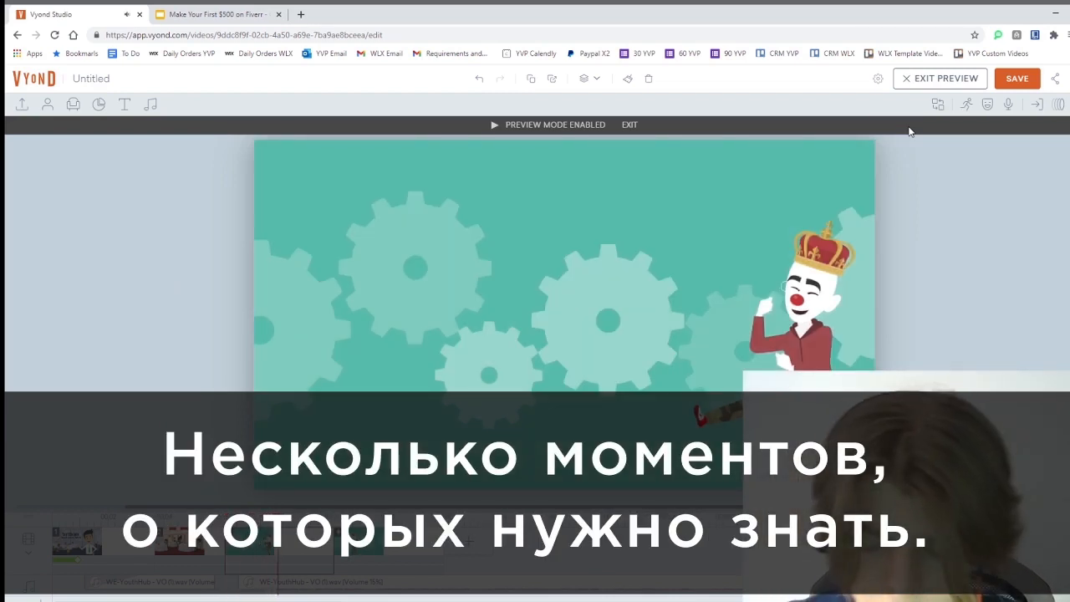
{"action": "left_click", "coordinate": [935, 80]}
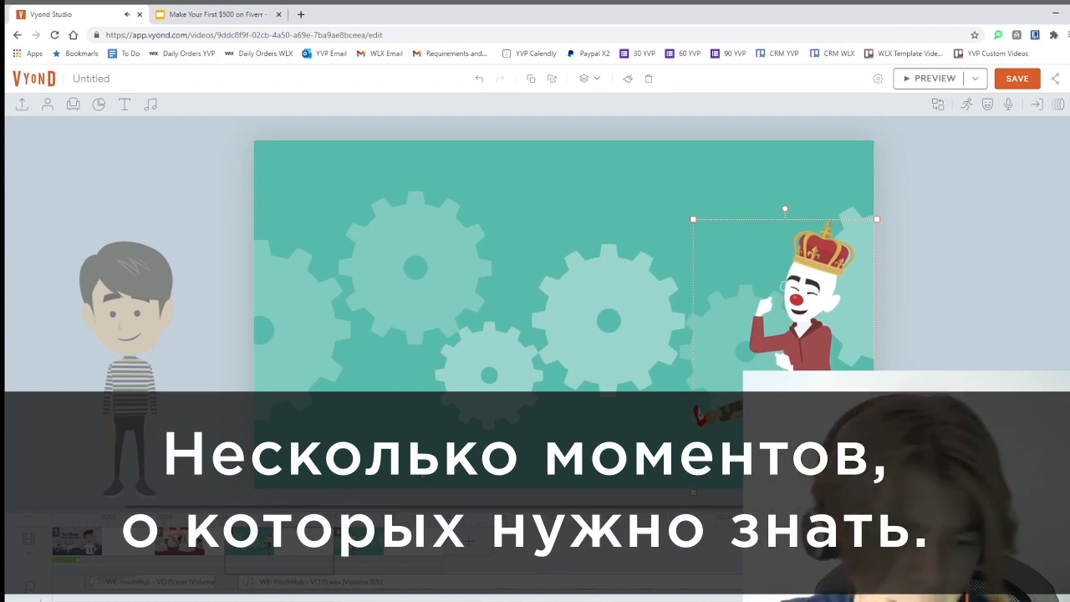
{"action": "left_click", "coordinate": [317, 540]}
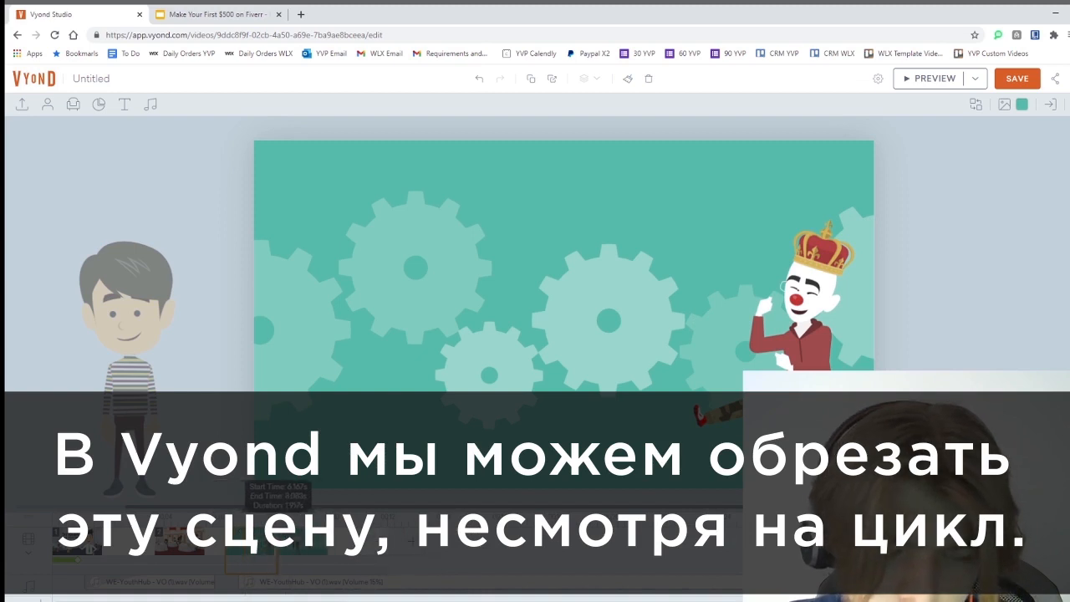
Trim scene 3 to about 0.97 seconds, add a continued scene, and place the boy mid-stage
{"action": "left_click_drag", "start_coordinate": [277, 544], "coordinate": [250, 543]}
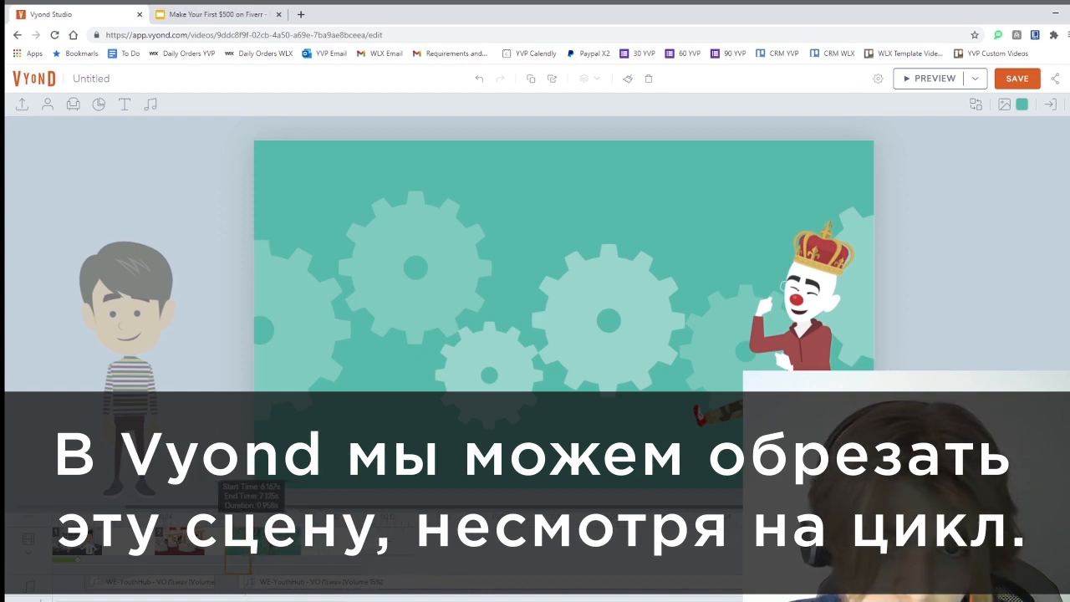
{"action": "left_click", "coordinate": [306, 558]}
{"action": "left_click", "coordinate": [233, 553]}
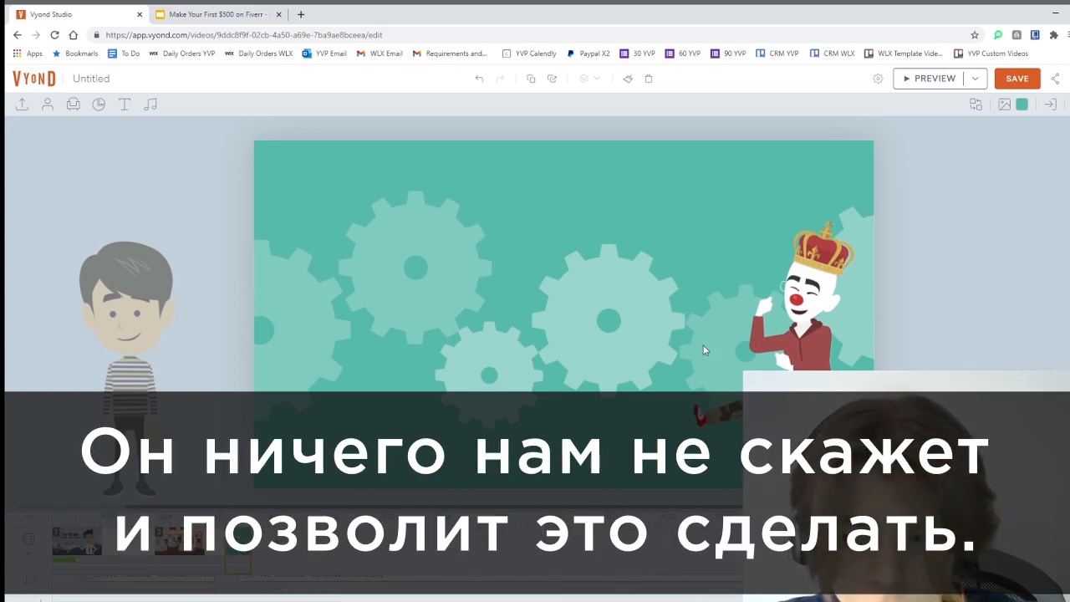
{"action": "right_click", "coordinate": [247, 541]}
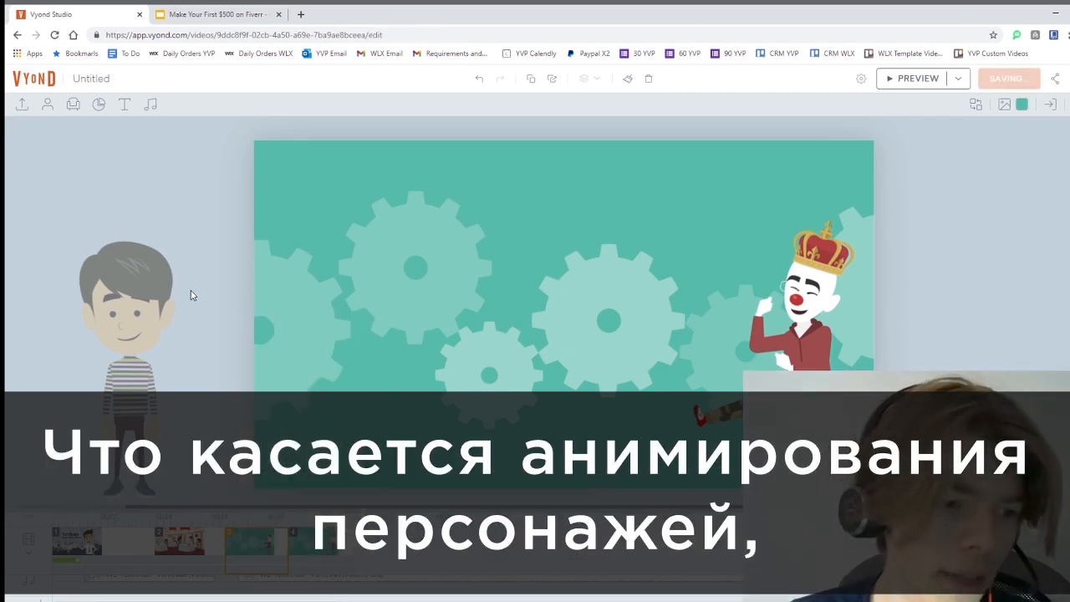
{"action": "left_click_drag", "start_coordinate": [148, 289], "coordinate": [614, 235]}
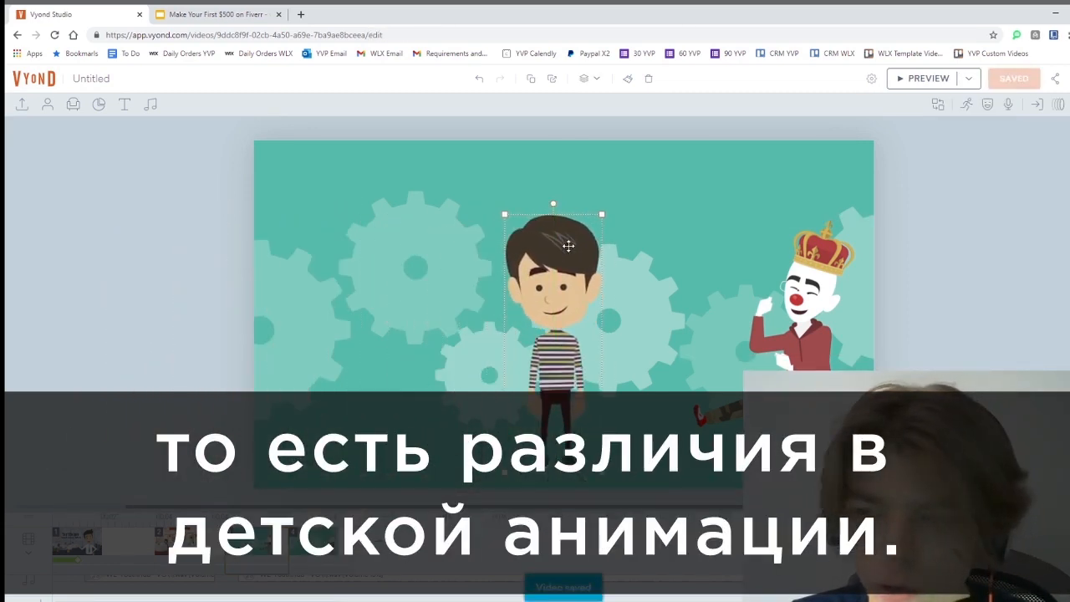
Switch between the boy and the crowned clown to compare their action category tiles
{"action": "left_click", "coordinate": [966, 107]}
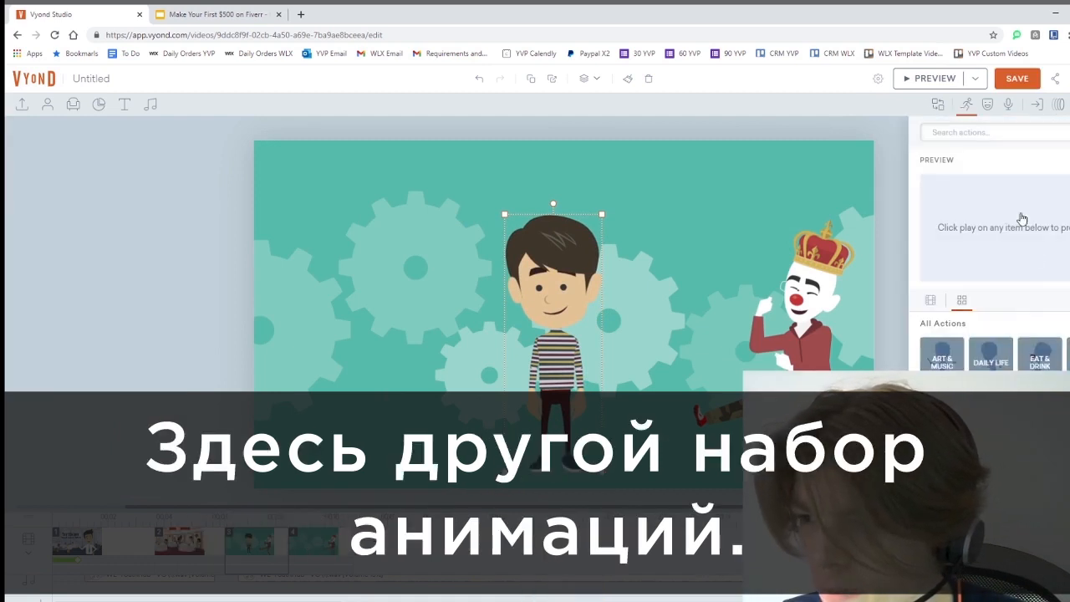
{"action": "left_click", "coordinate": [818, 276]}
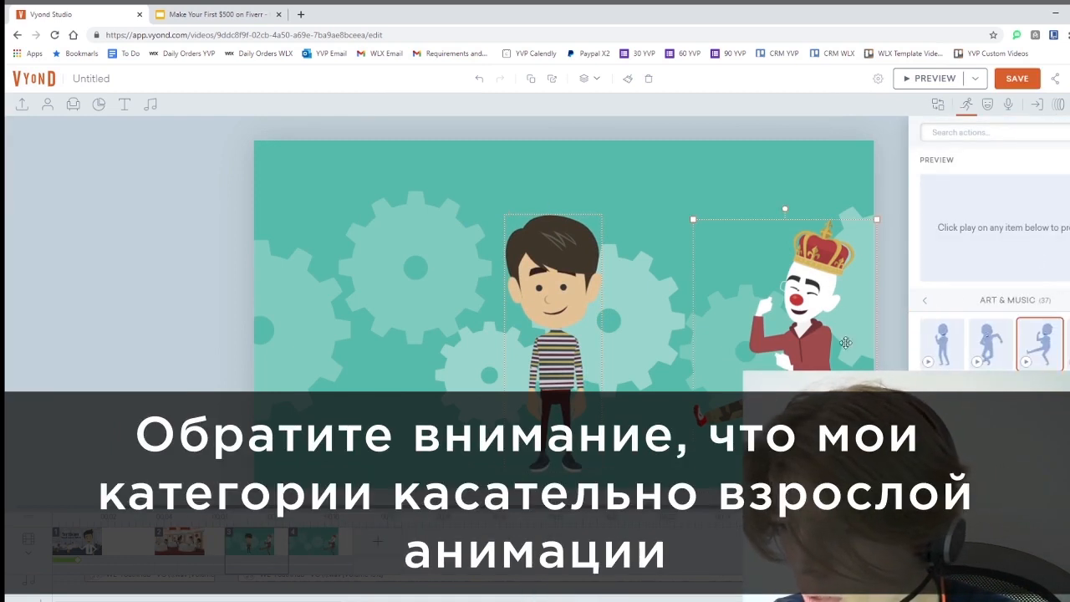
{"action": "left_click", "coordinate": [928, 303]}
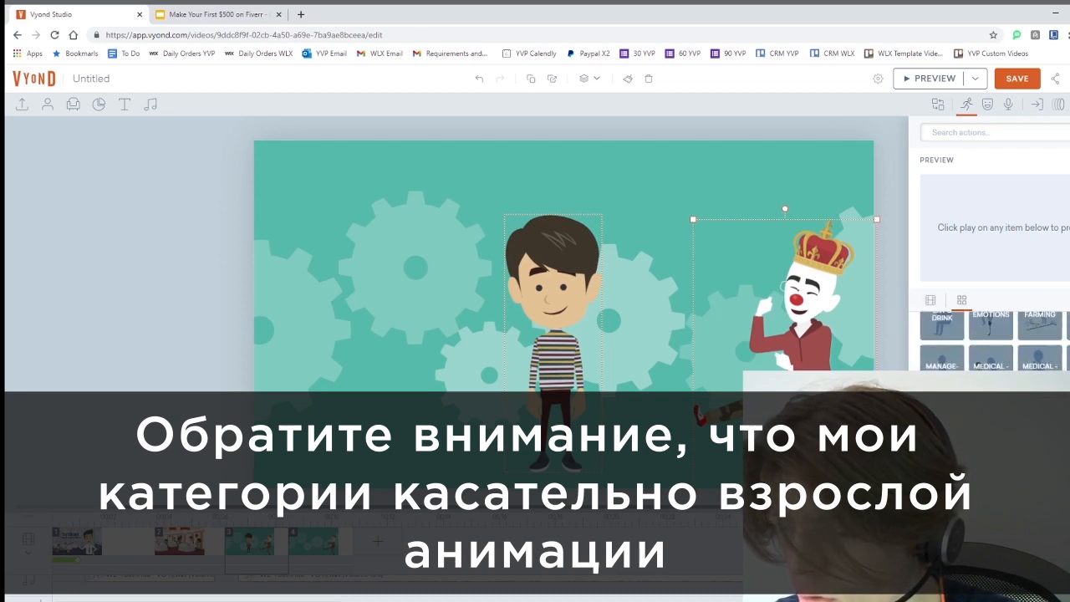
{"action": "scroll", "coordinate": [991, 345], "scroll_direction": "up", "scroll_amount": 1}
{"action": "scroll", "coordinate": [991, 344], "scroll_direction": "down", "scroll_amount": 2}
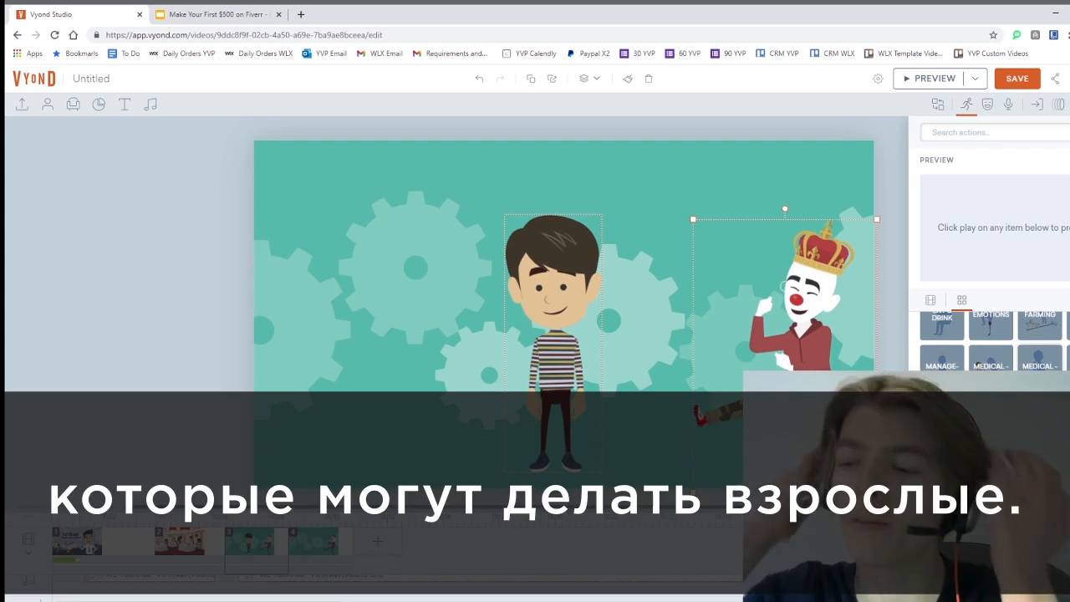
{"action": "left_click", "coordinate": [568, 263]}
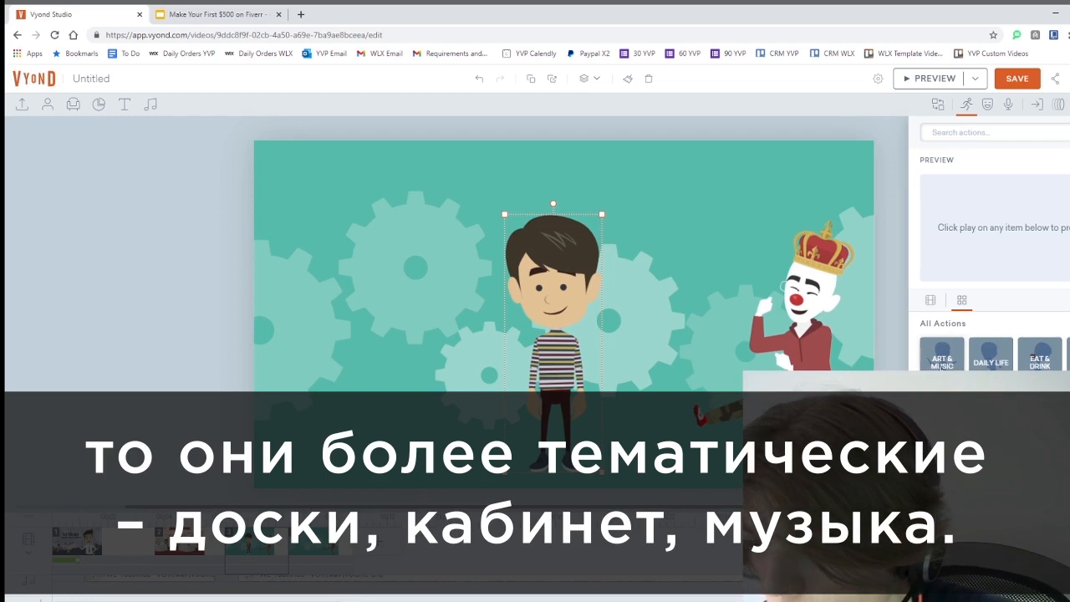
{"action": "left_click", "coordinate": [825, 291]}
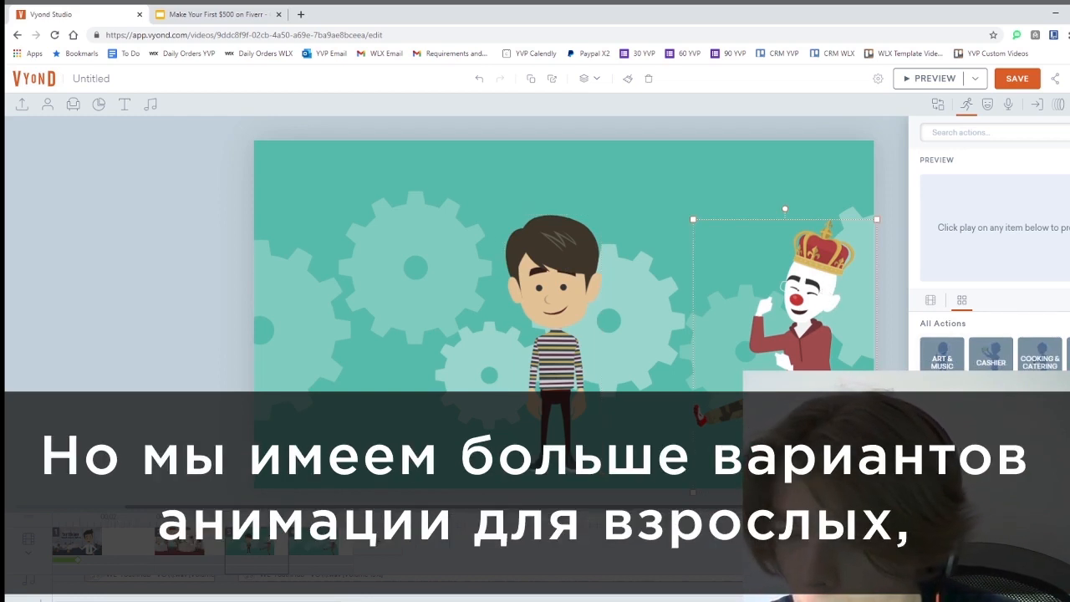
{"action": "scroll", "coordinate": [991, 343], "scroll_direction": "down", "scroll_amount": 3}
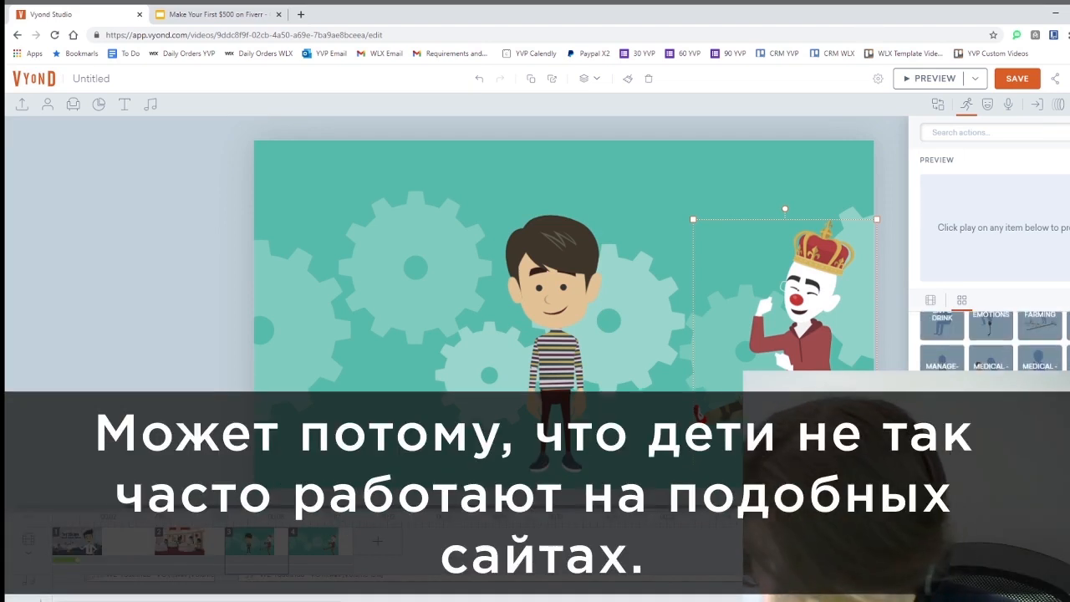
{"action": "scroll", "coordinate": [991, 338], "scroll_direction": "up", "scroll_amount": 3}
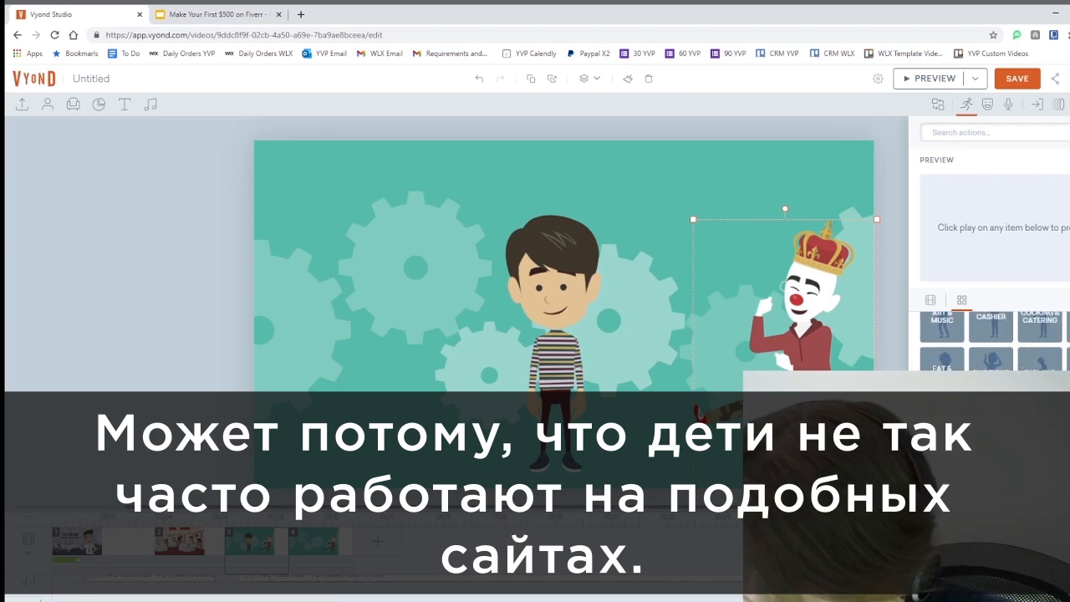